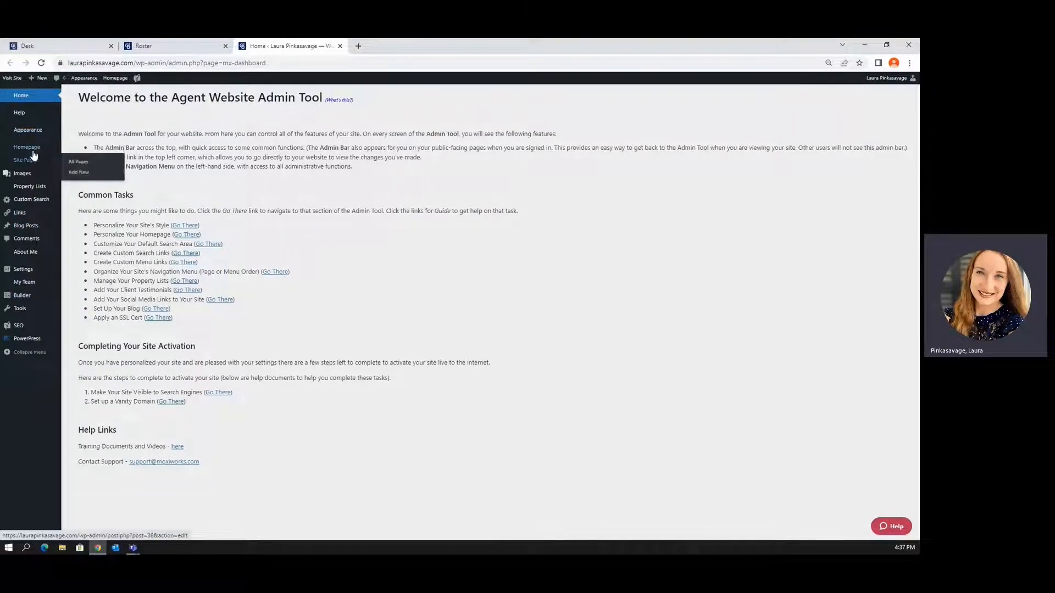
Step: Start a new blog post for the agent website
mouse_move(25, 175)
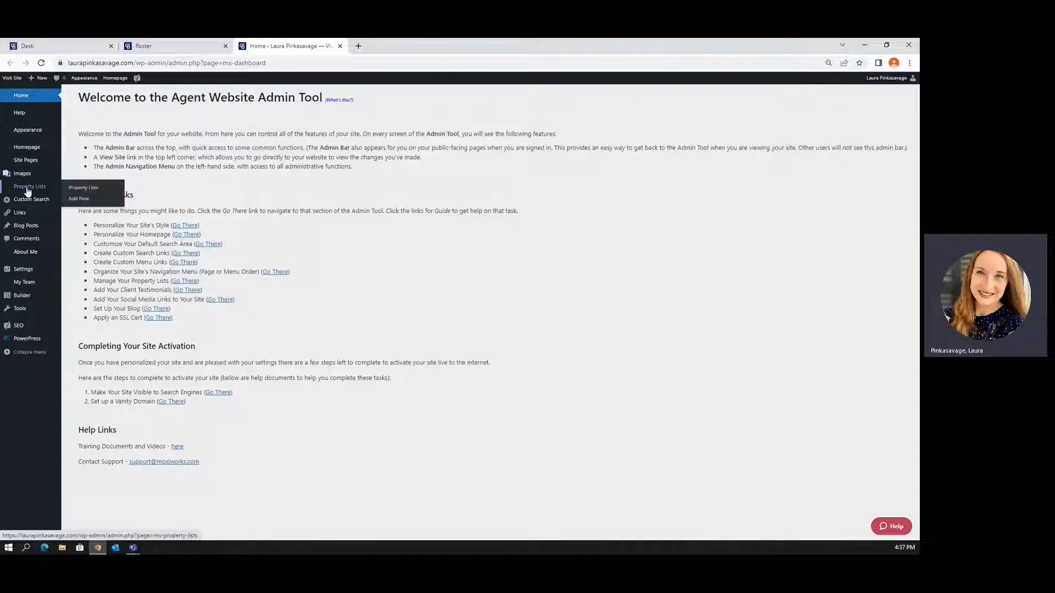
mouse_move(25, 230)
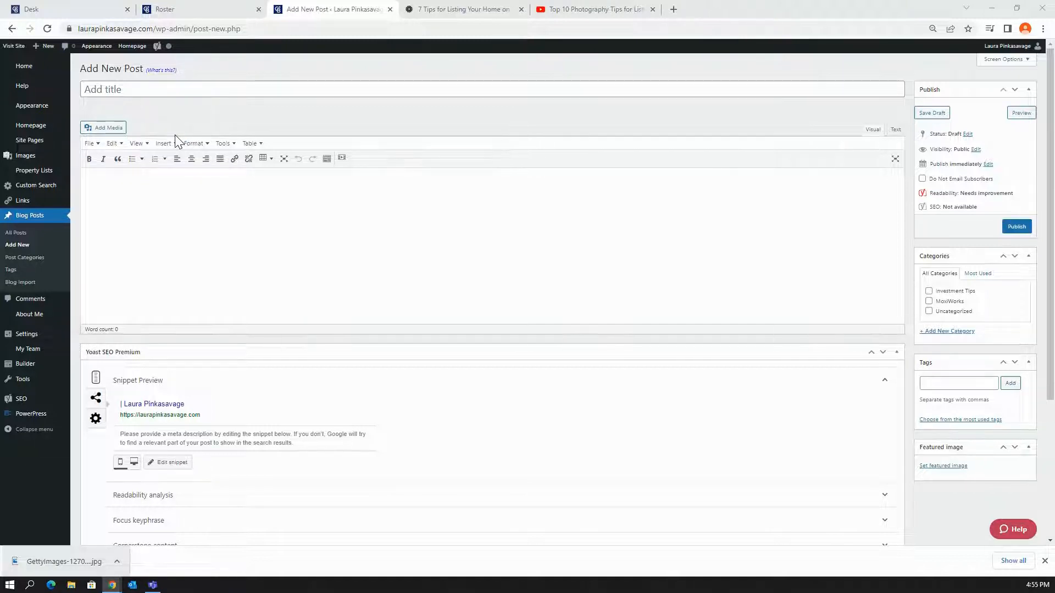
Step: Copy the title "7 Tips for Listing Your Home on Airbnb" from the Blue Matter article
click(442, 10)
scroll(514, 165, up, 7)
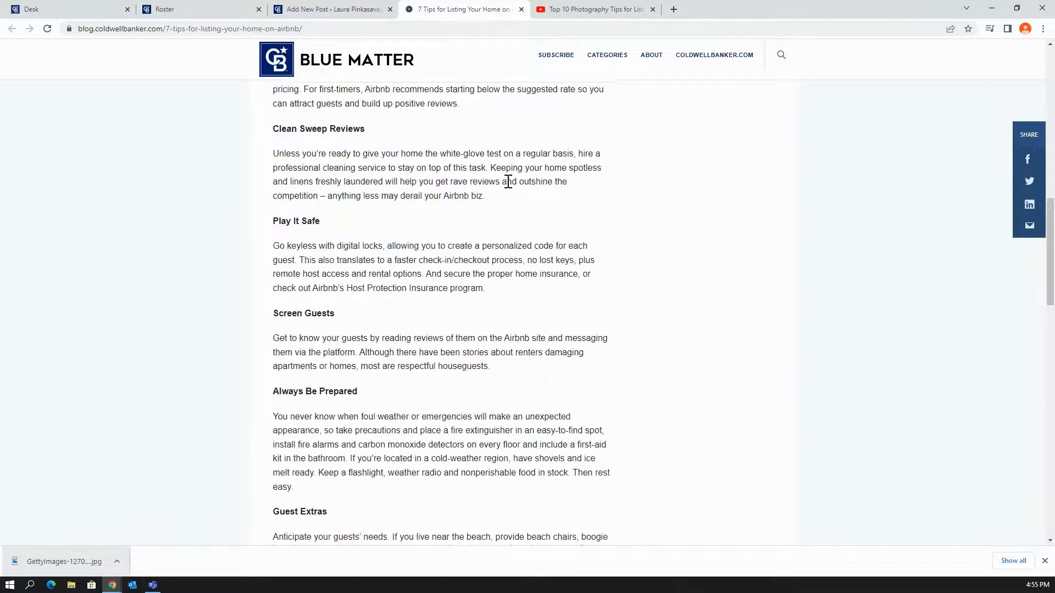
scroll(508, 181, up, 10)
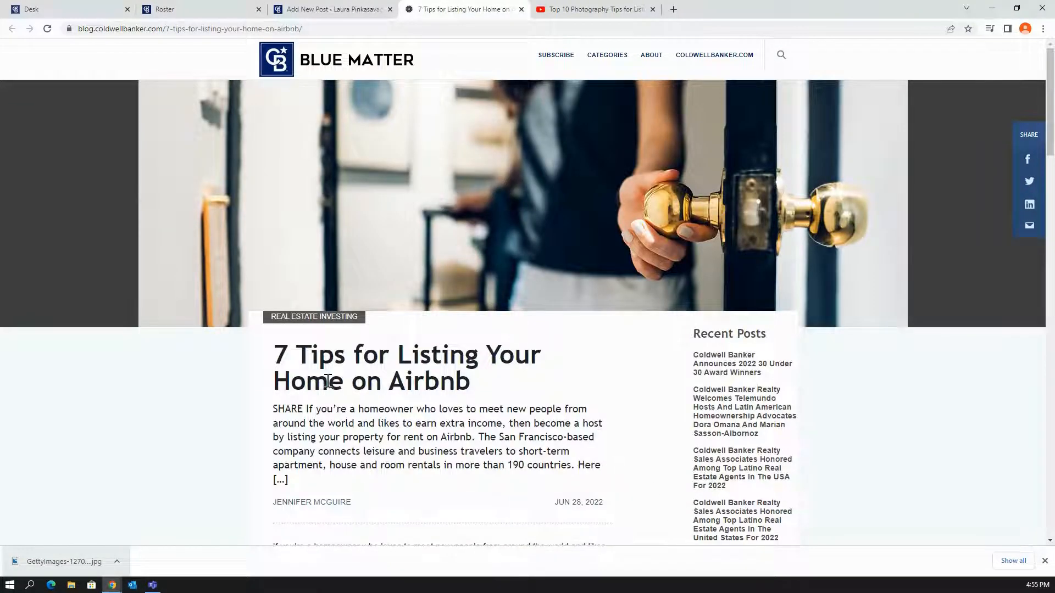
drag(274, 355, 476, 383)
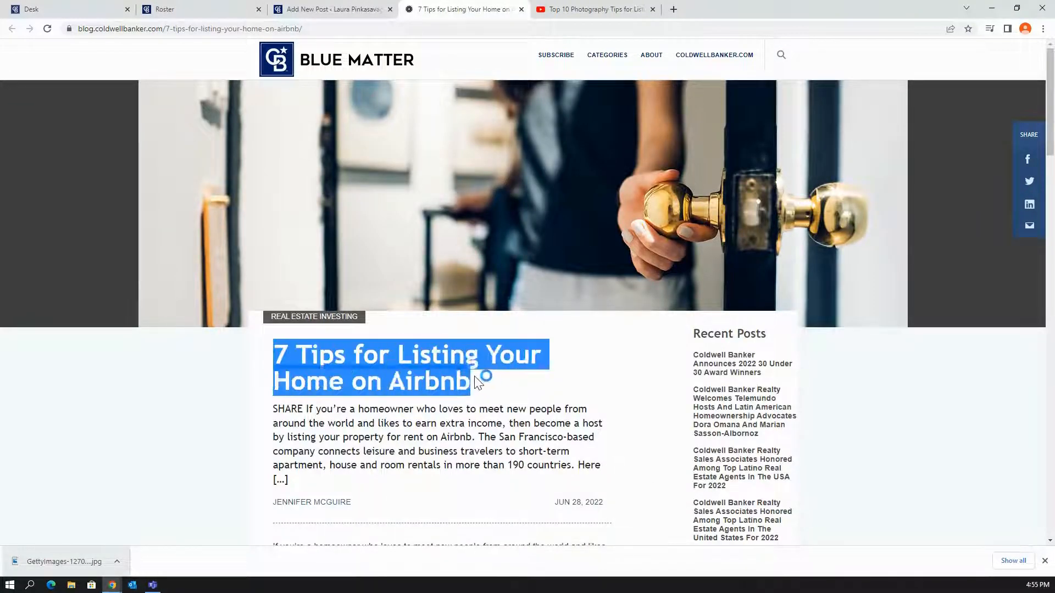
right_click(409, 352)
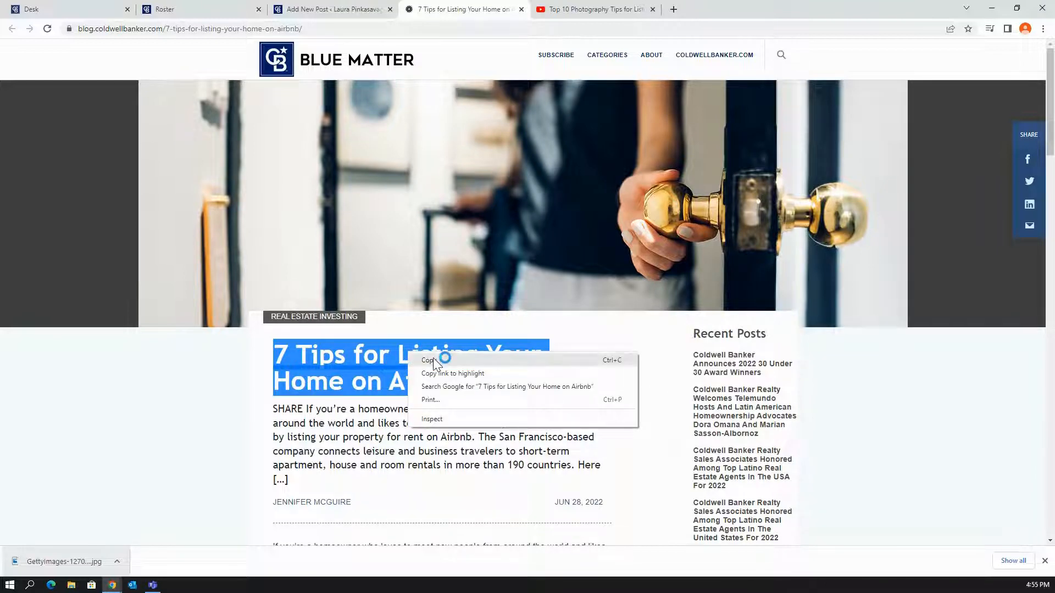
click(433, 359)
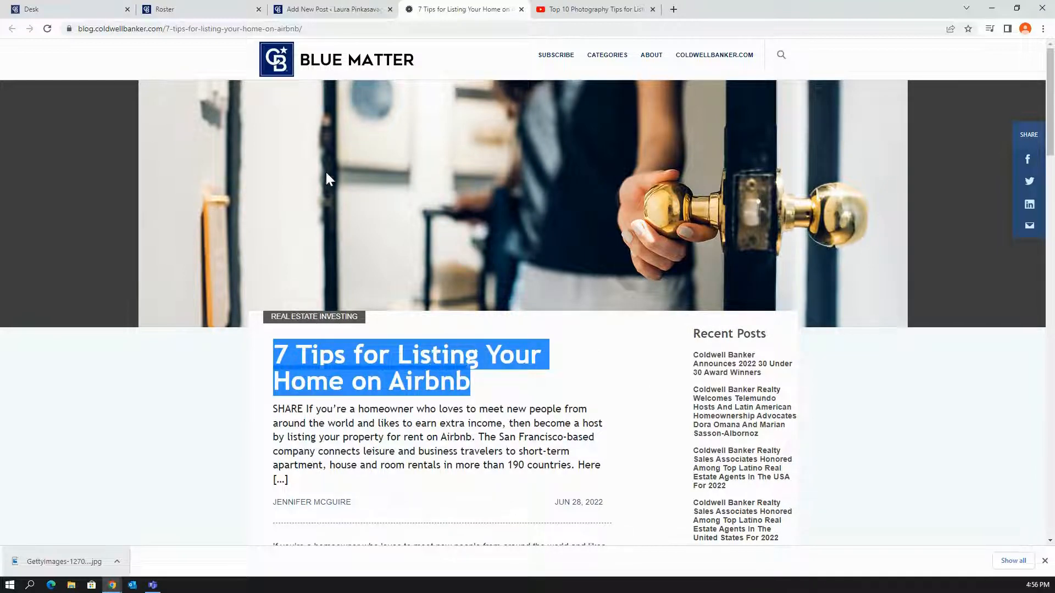
Step: Paste "7 Tips for Listing Your Home on Airbnb" as the title of the new blog post
click(323, 9)
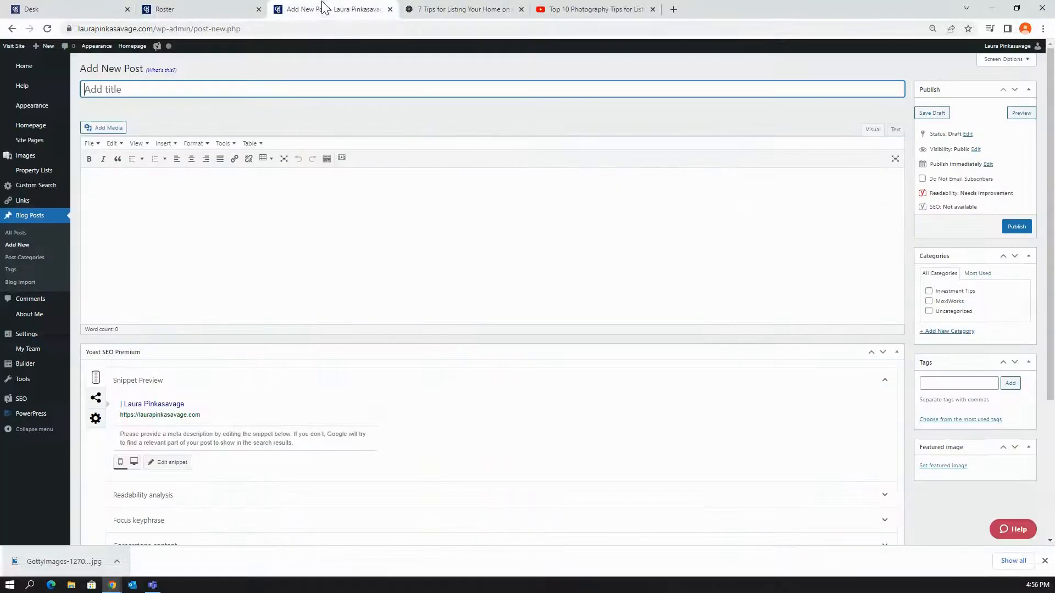
right_click(289, 89)
click(340, 173)
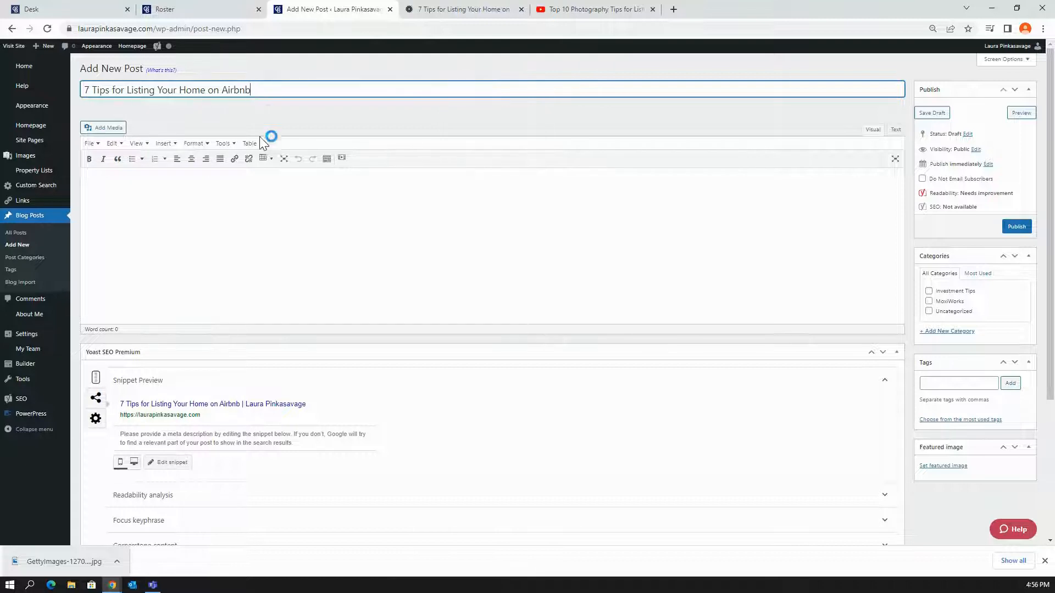
click(259, 216)
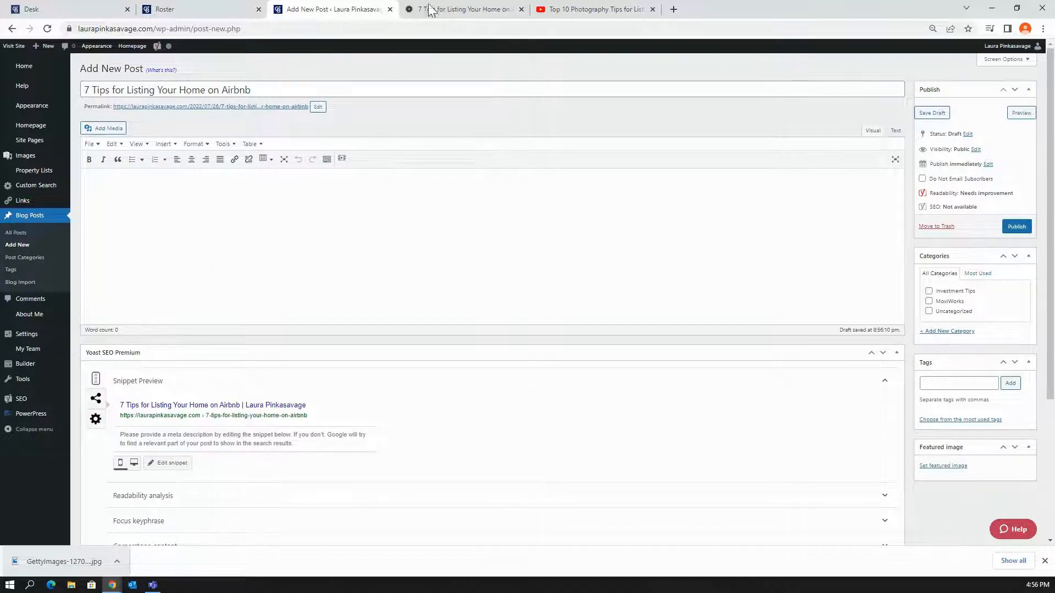
Step: Copy the Blue Matter article's body text, from the paragraph below the author line through the closing sentence about becoming a five-star host
click(461, 13)
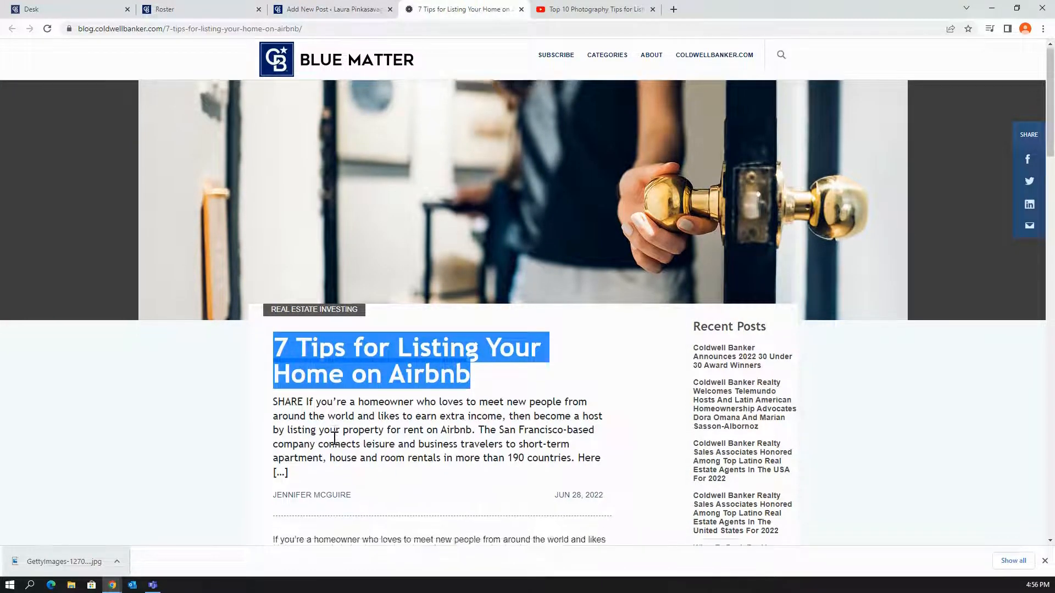
scroll(334, 438, down, 2)
click(288, 438)
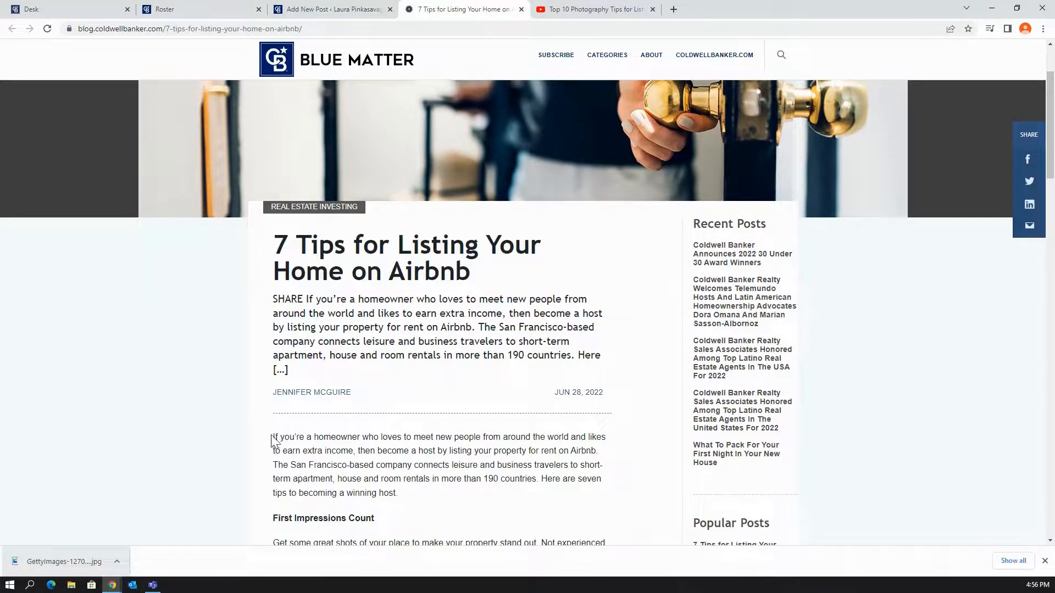
drag(273, 439, 393, 250)
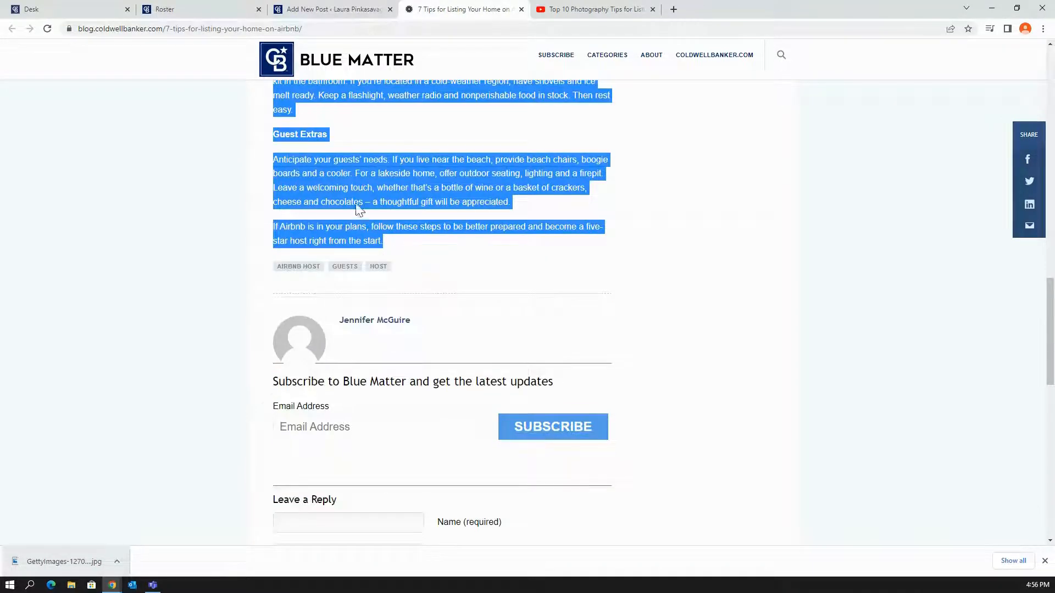
right_click(327, 159)
click(357, 170)
Step: Paste the copied article text, with its formatting, into the body of the new blog post
click(333, 9)
click(135, 203)
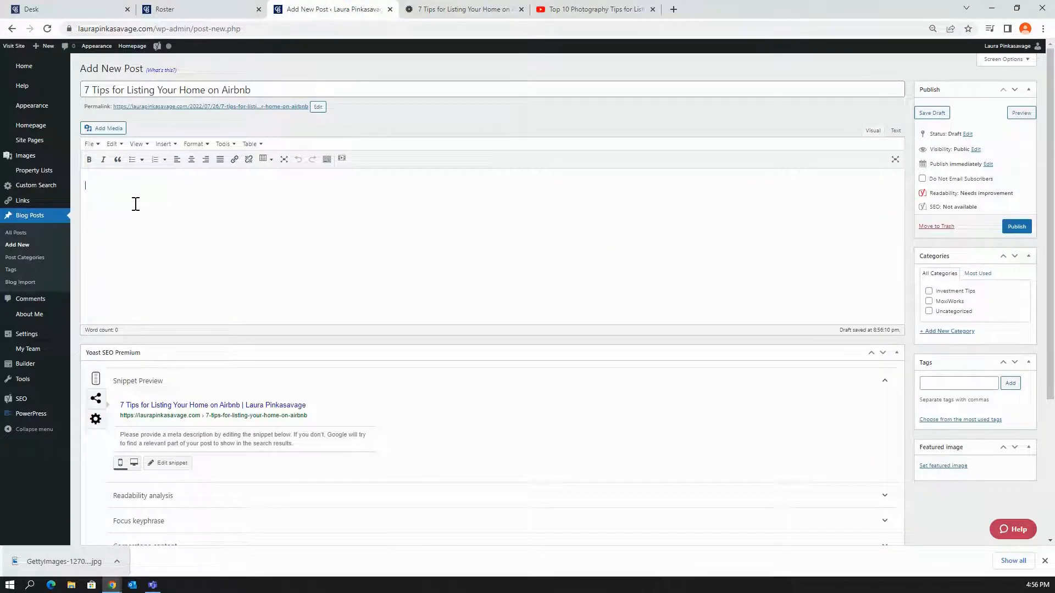
right_click(138, 193)
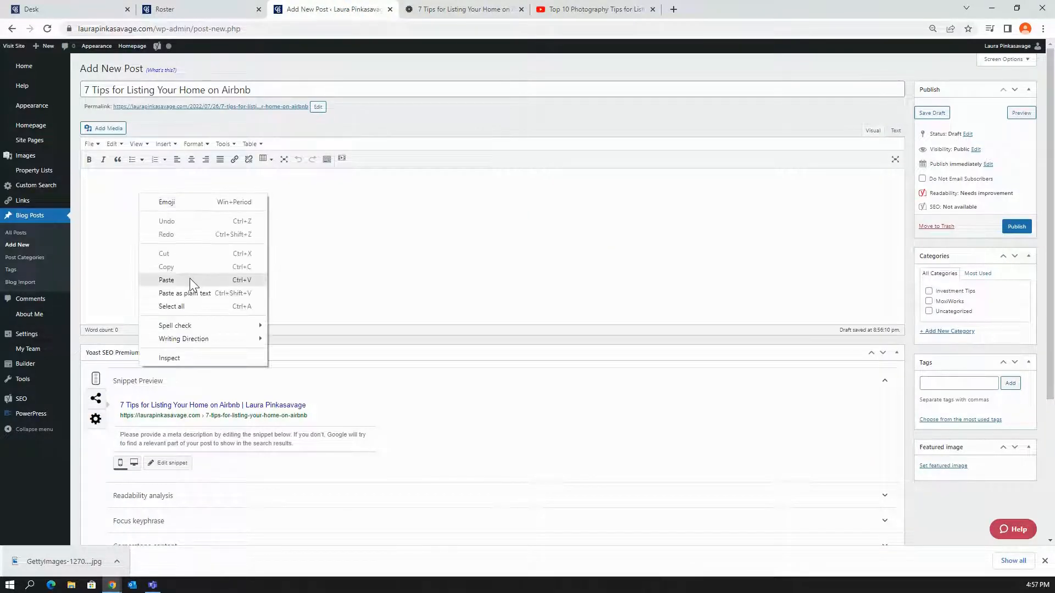
click(166, 280)
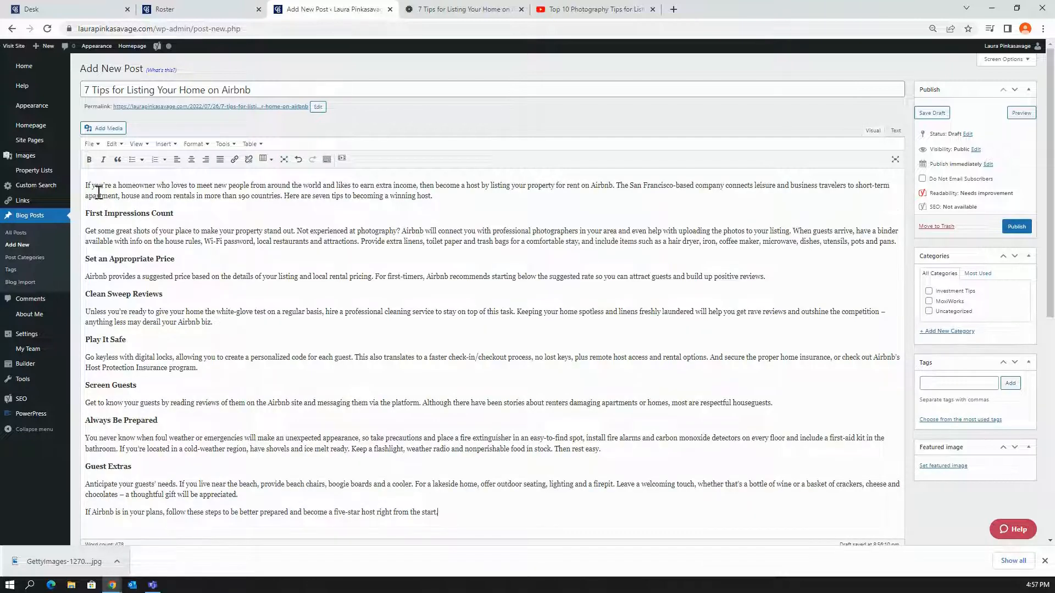
Step: Review the pasted text in the post body, checking the formatting of its section headings
scroll(151, 208, down, 2)
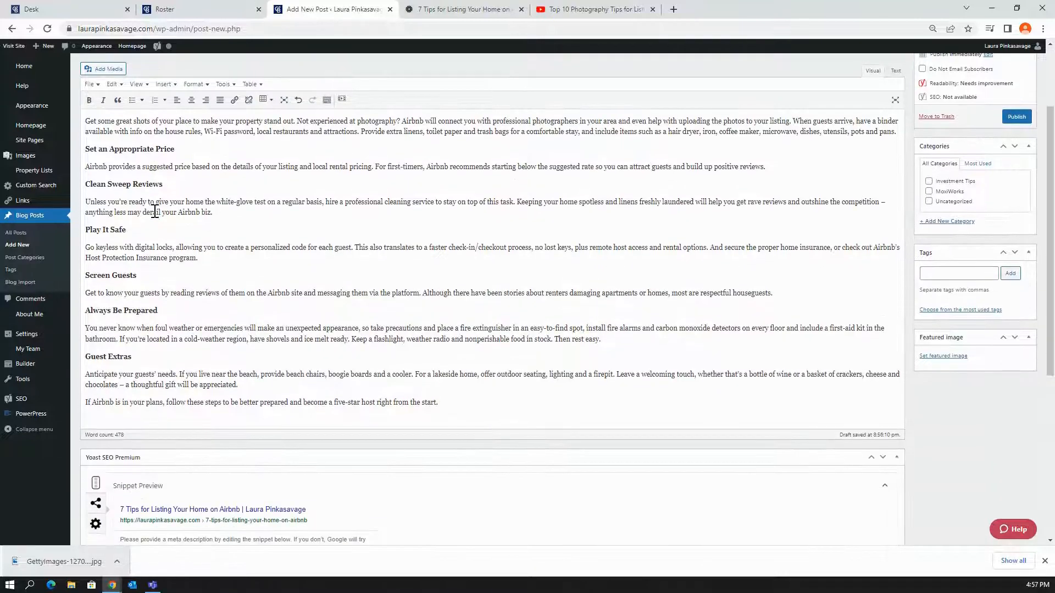
scroll(165, 185, up, 2)
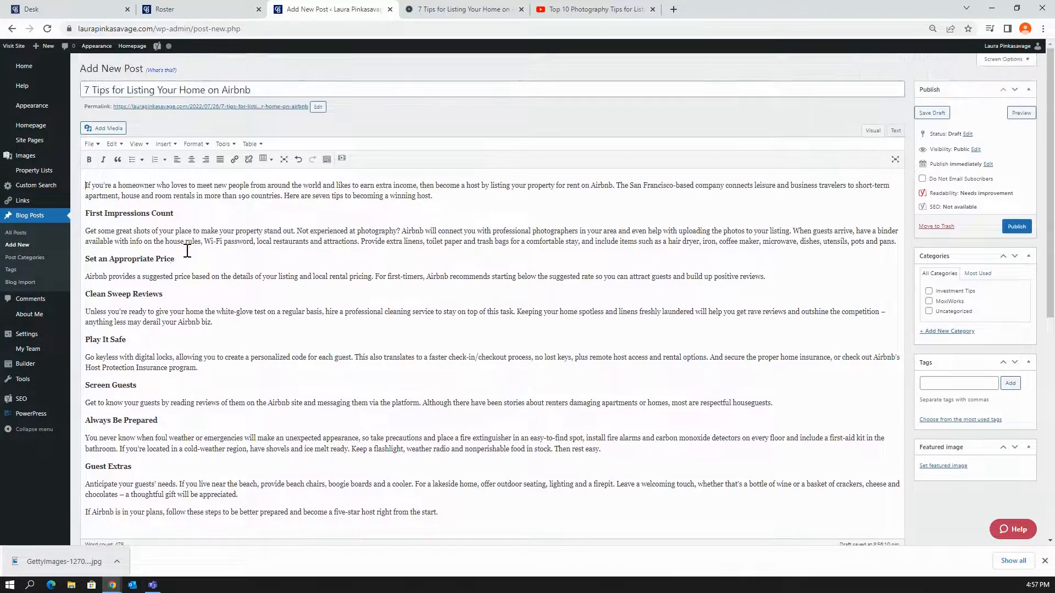
drag(174, 213, 86, 214)
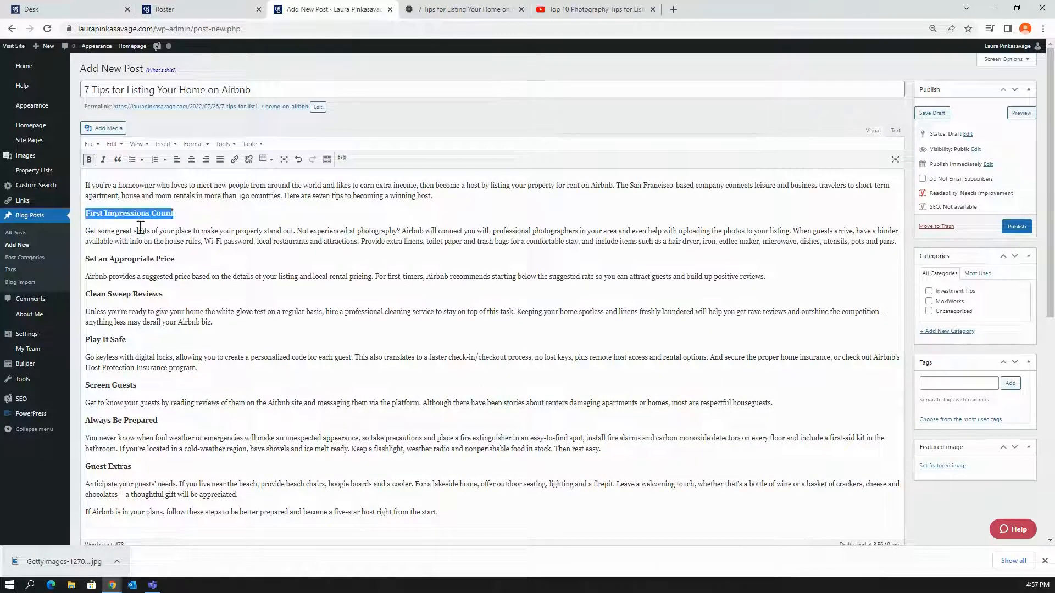
drag(187, 259, 83, 258)
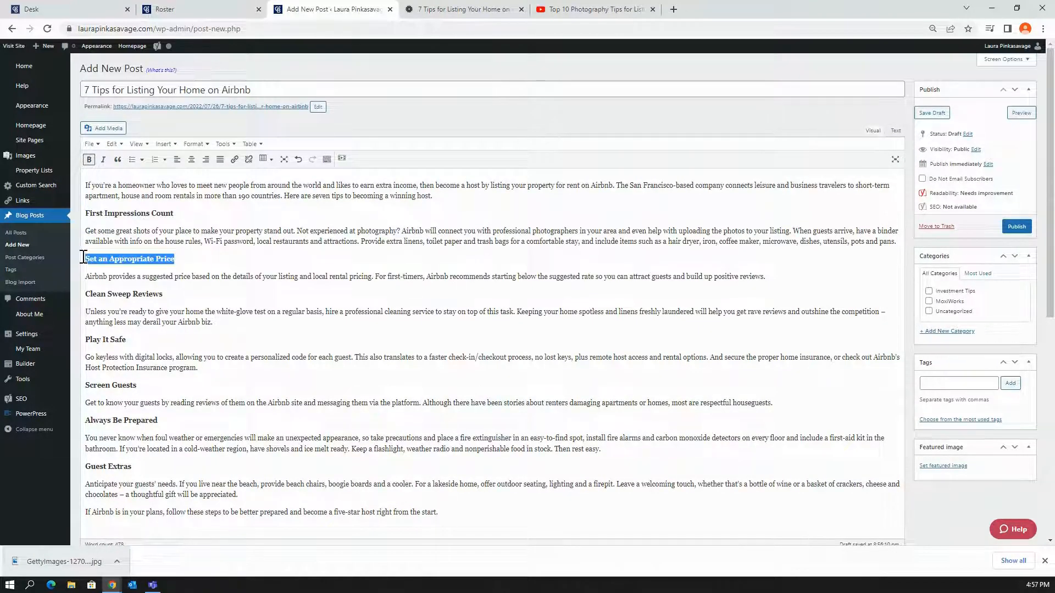
drag(172, 294, 91, 295)
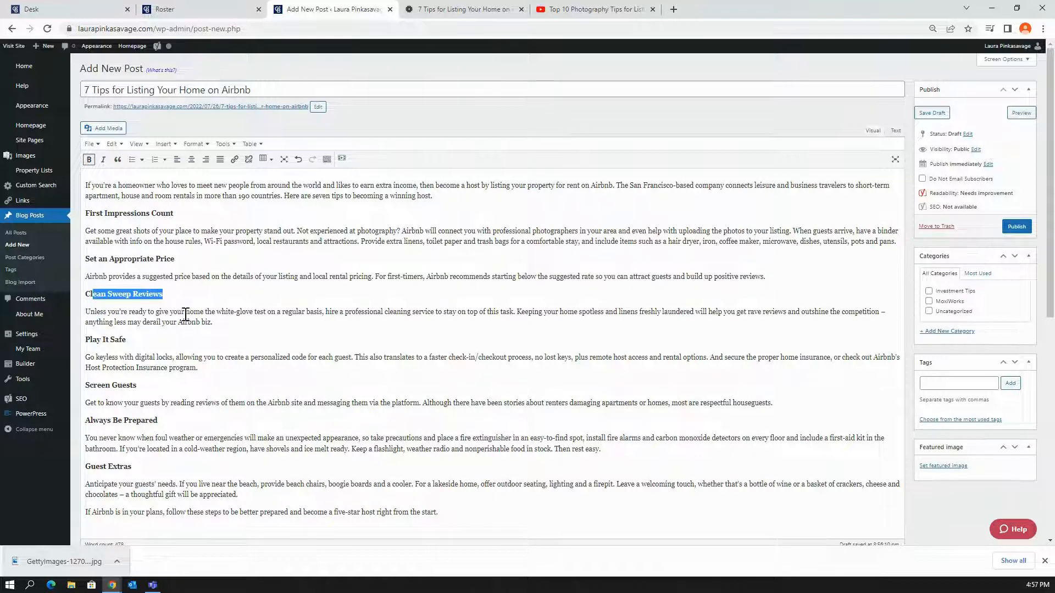
drag(187, 312, 194, 311)
click(229, 331)
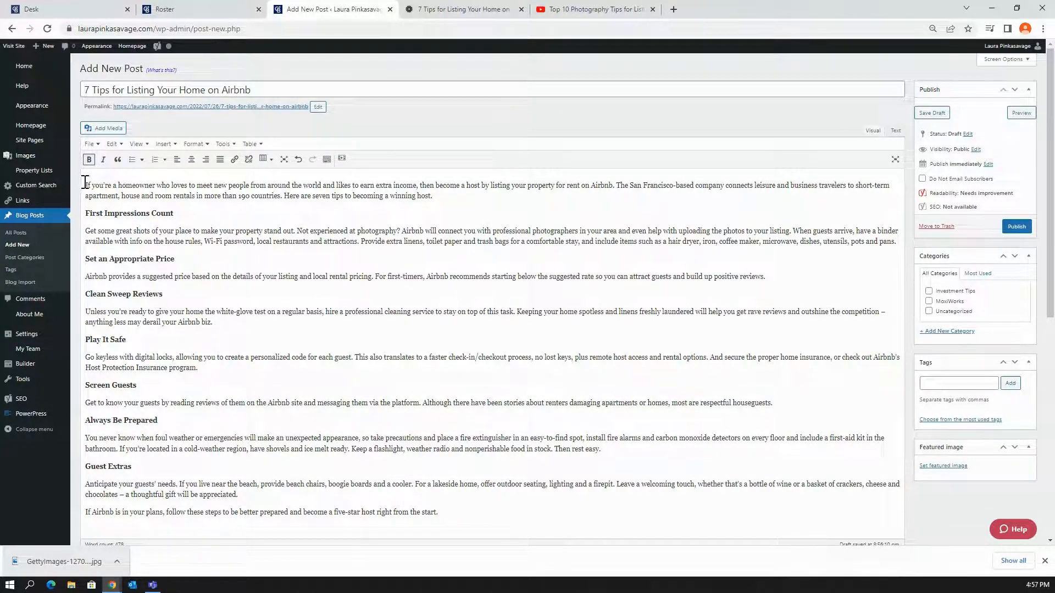
click(456, 9)
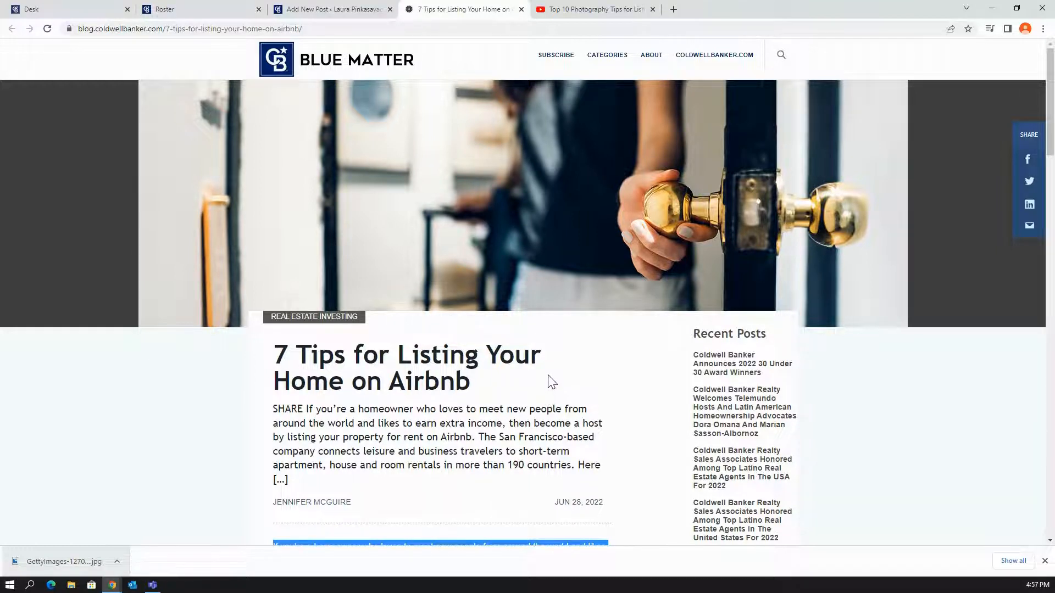
right_click(569, 215)
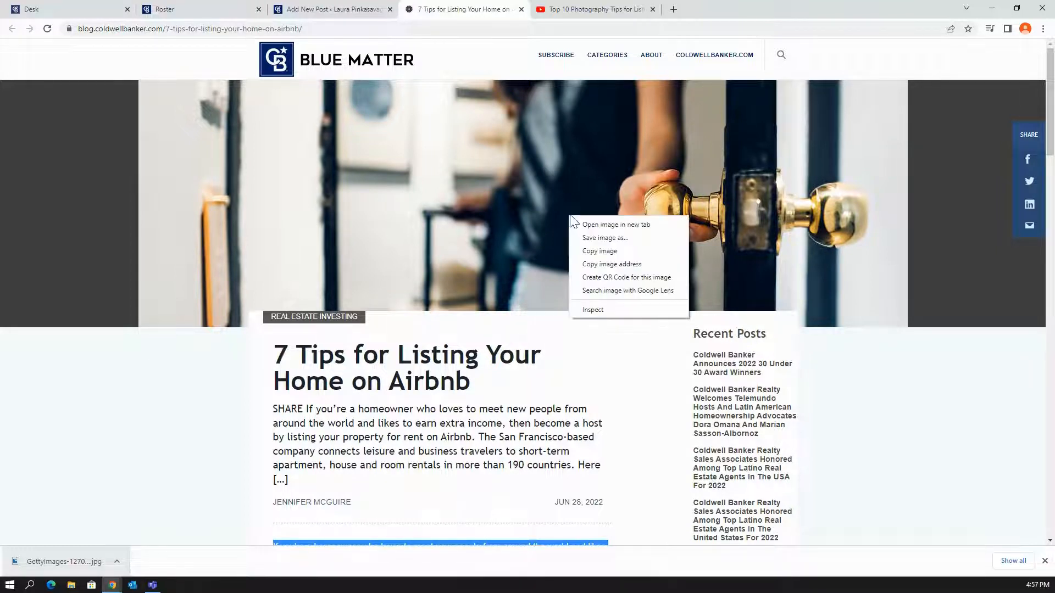
click(568, 427)
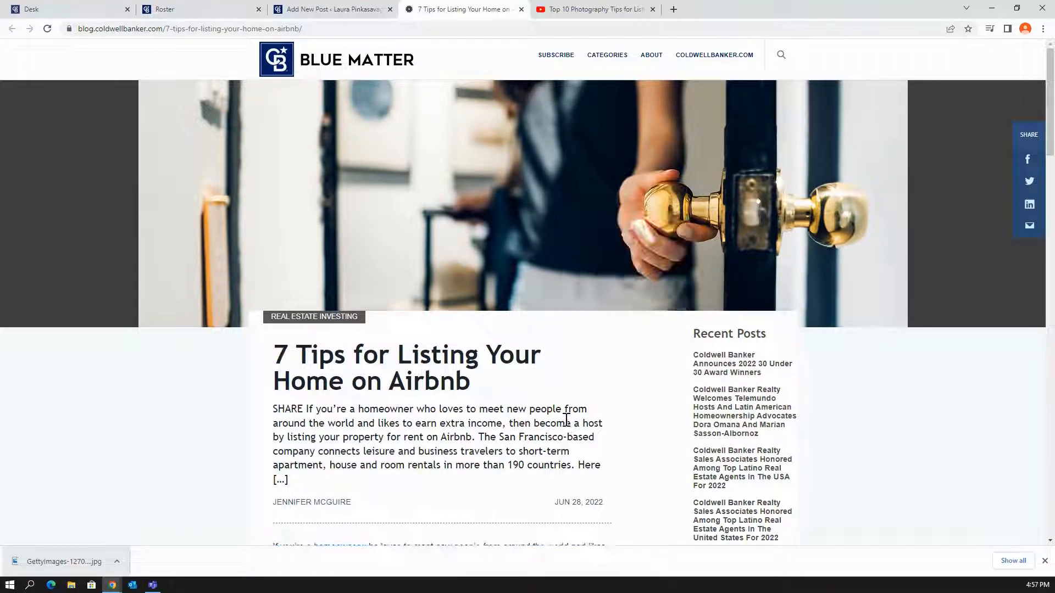
Step: Add blank lines above the post's opening paragraph and open the media library for inserting an image there
click(303, 10)
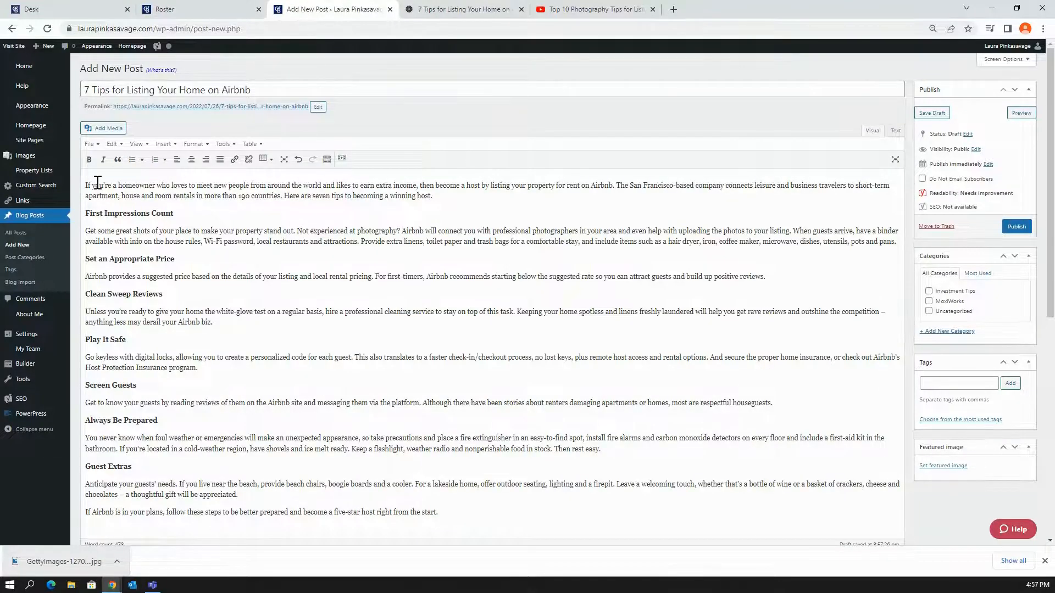
key(Return)
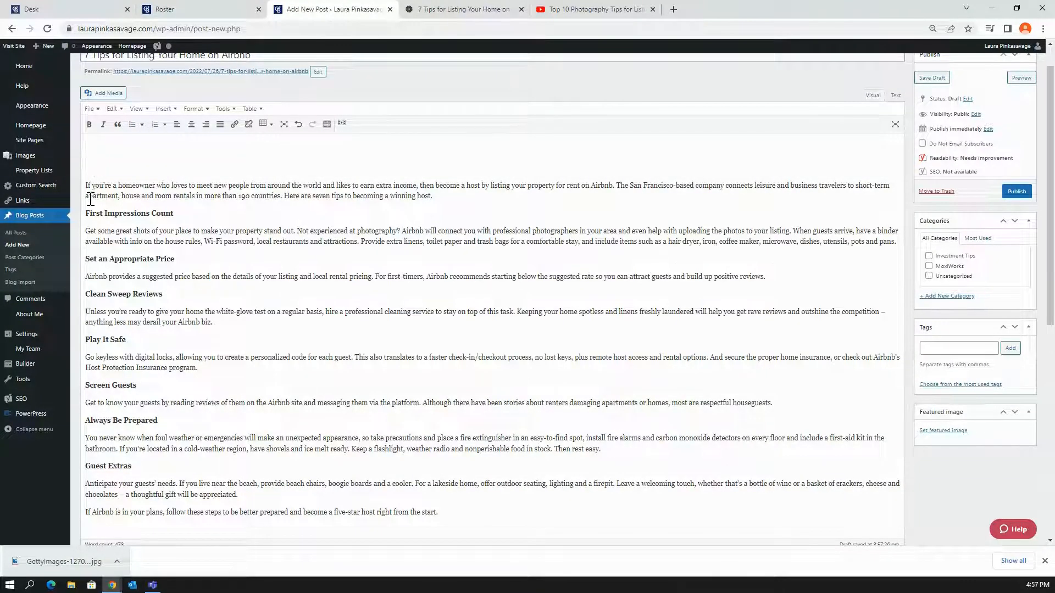
scroll(97, 187, up, 1)
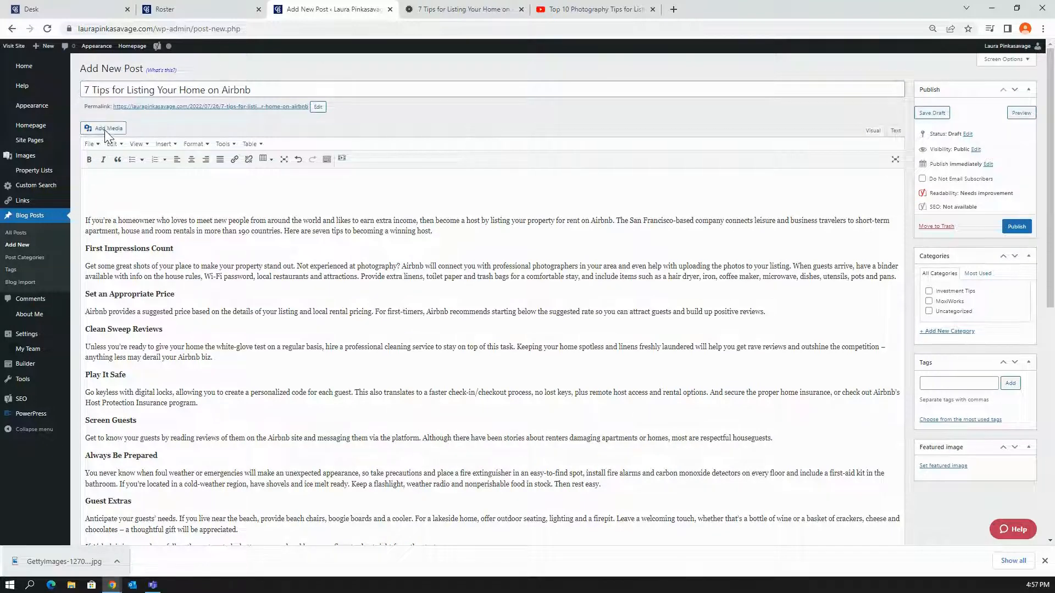
click(104, 130)
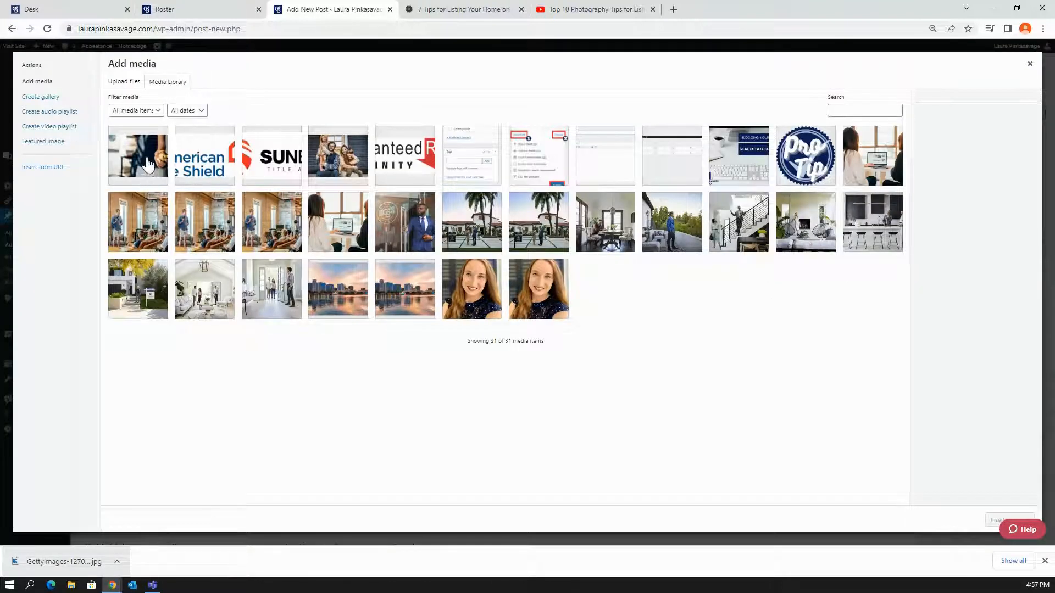
click(132, 82)
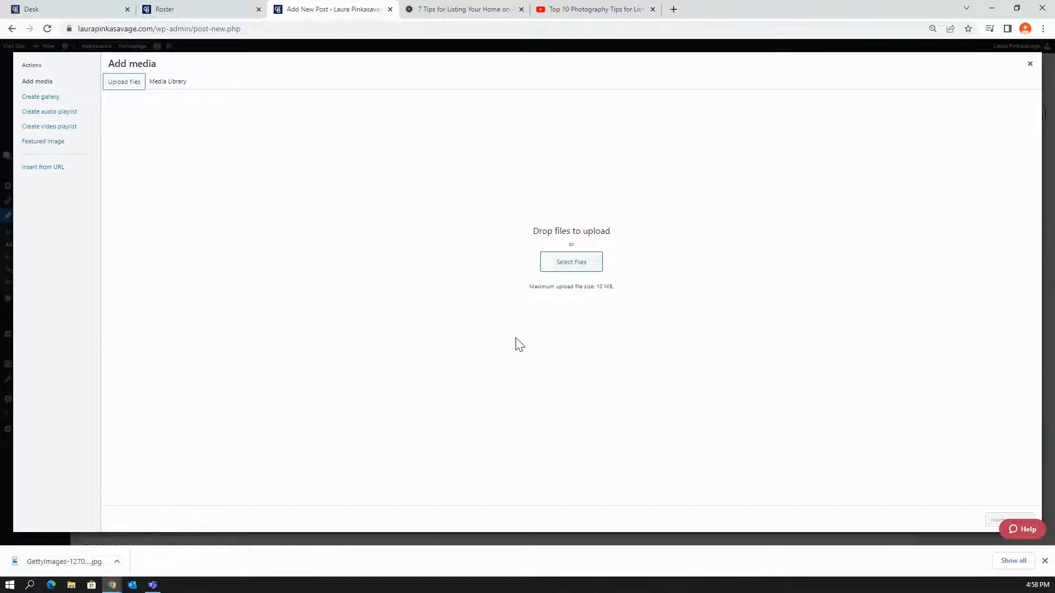
click(572, 264)
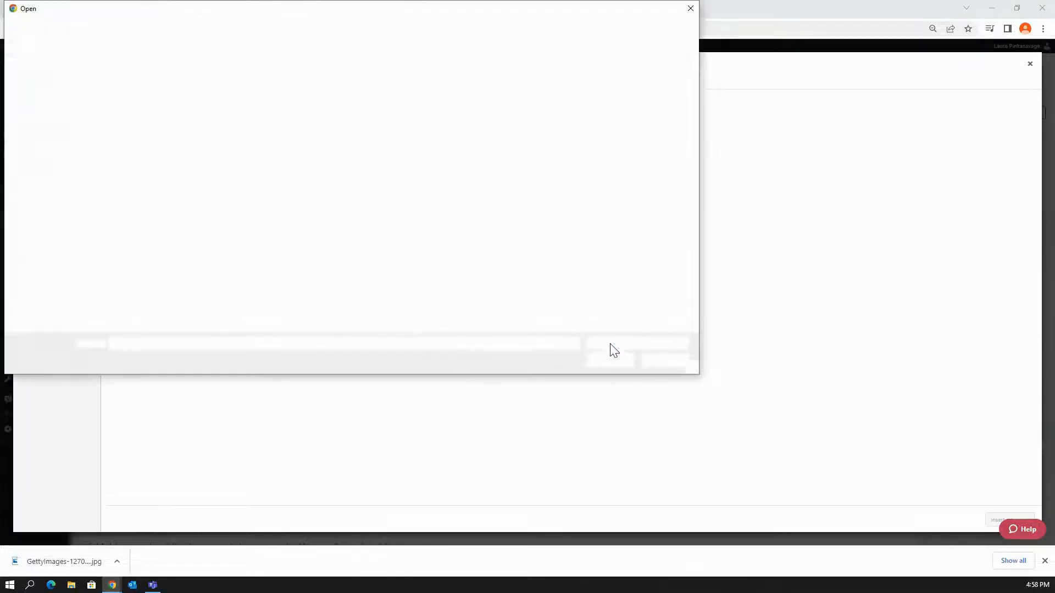
click(664, 360)
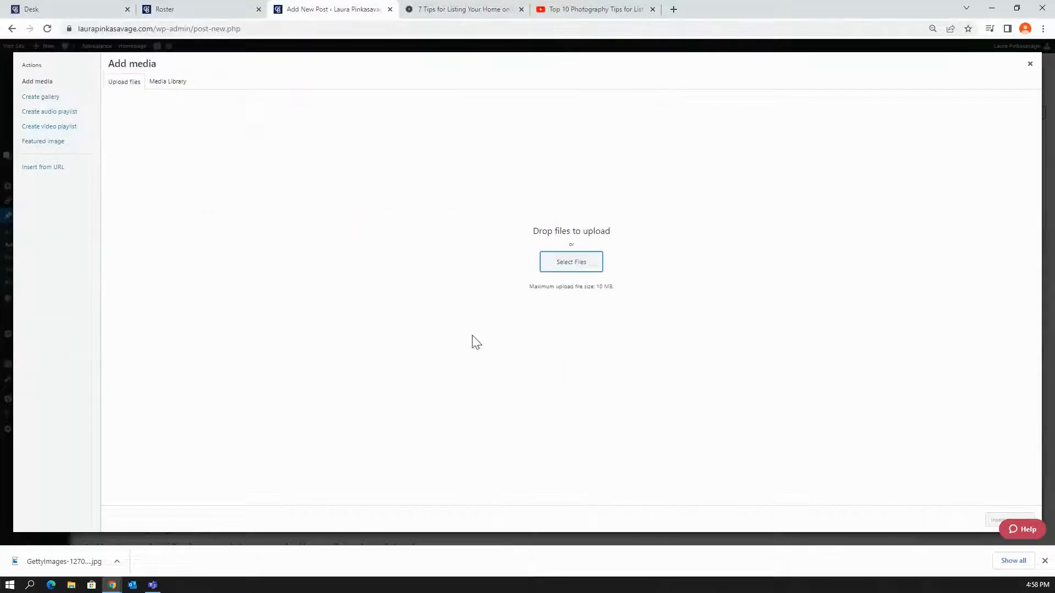
click(167, 82)
click(149, 162)
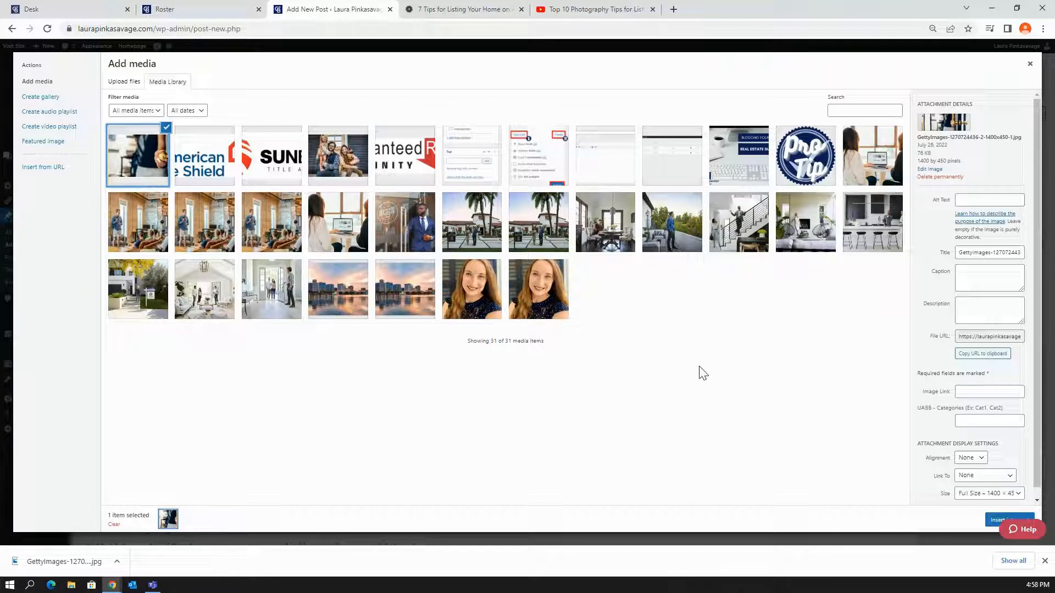
click(993, 521)
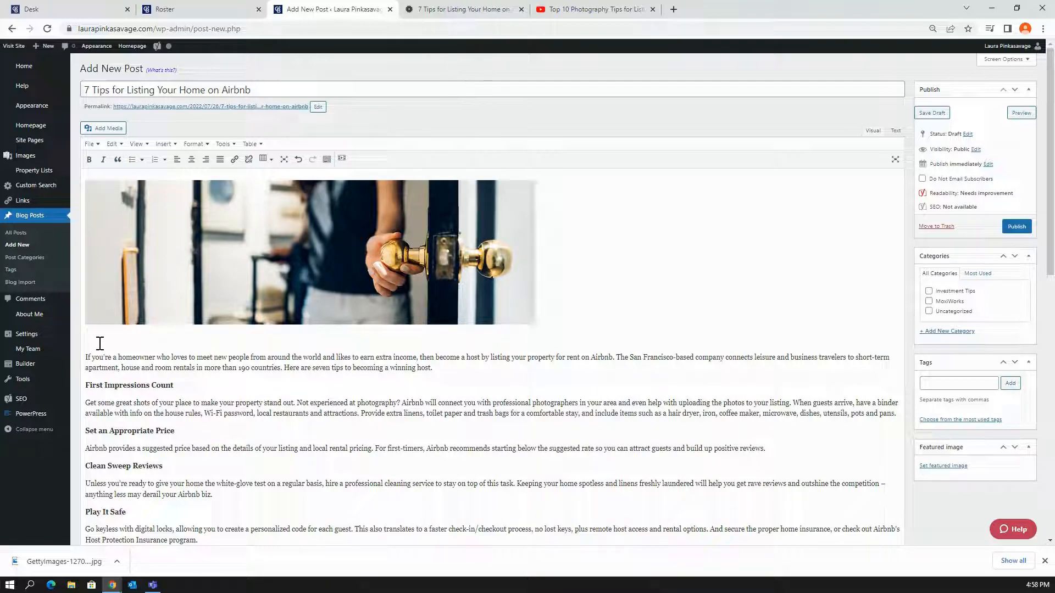
scroll(437, 271, down, 2)
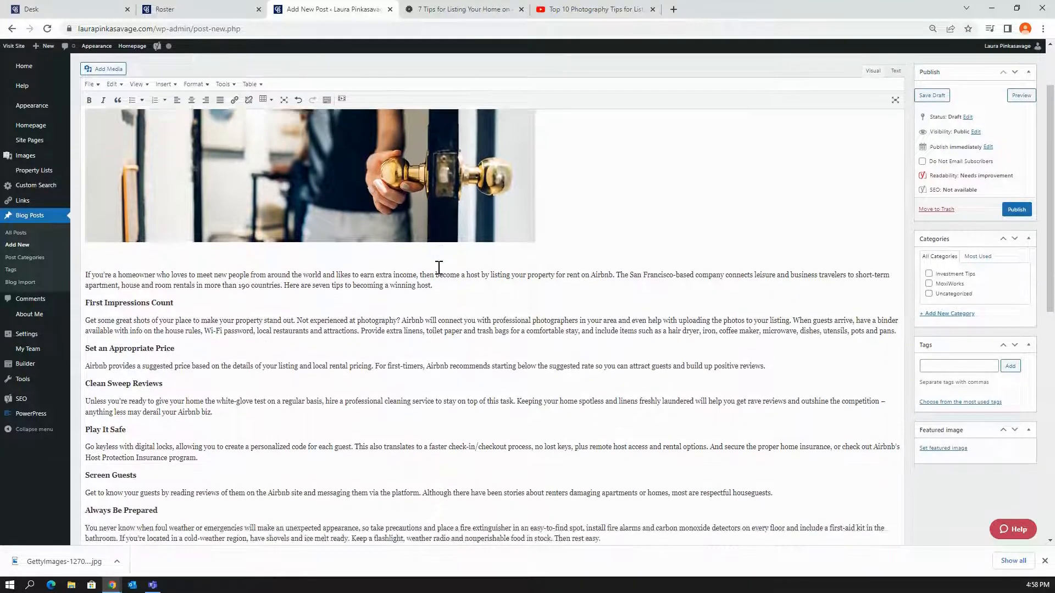
scroll(549, 302, up, 2)
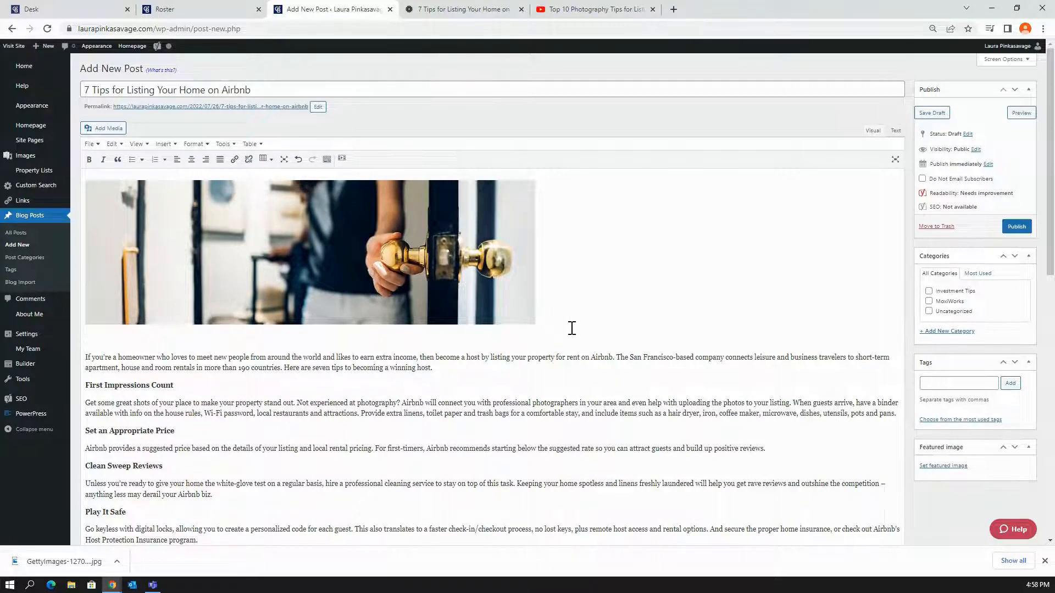
click(493, 285)
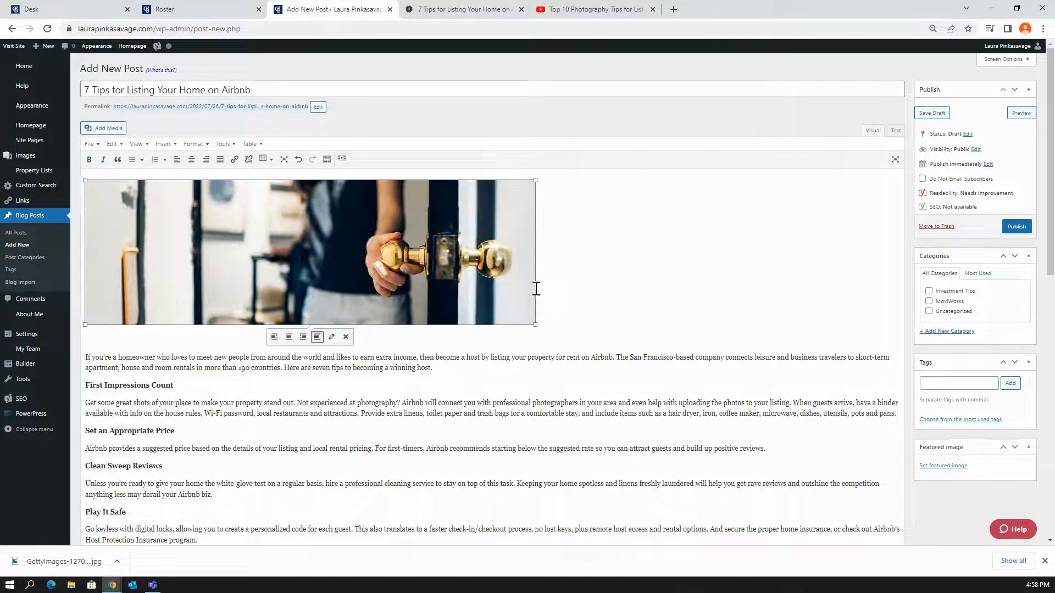
drag(559, 328, 562, 345)
click(541, 336)
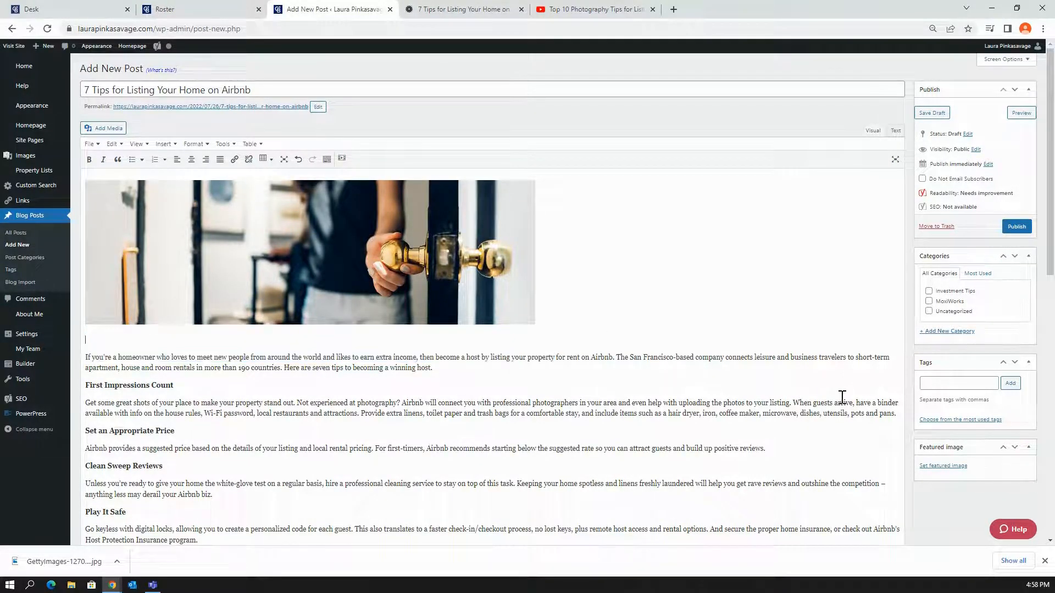
Step: Set the doorknob header image from the media library as the post's featured image
click(942, 467)
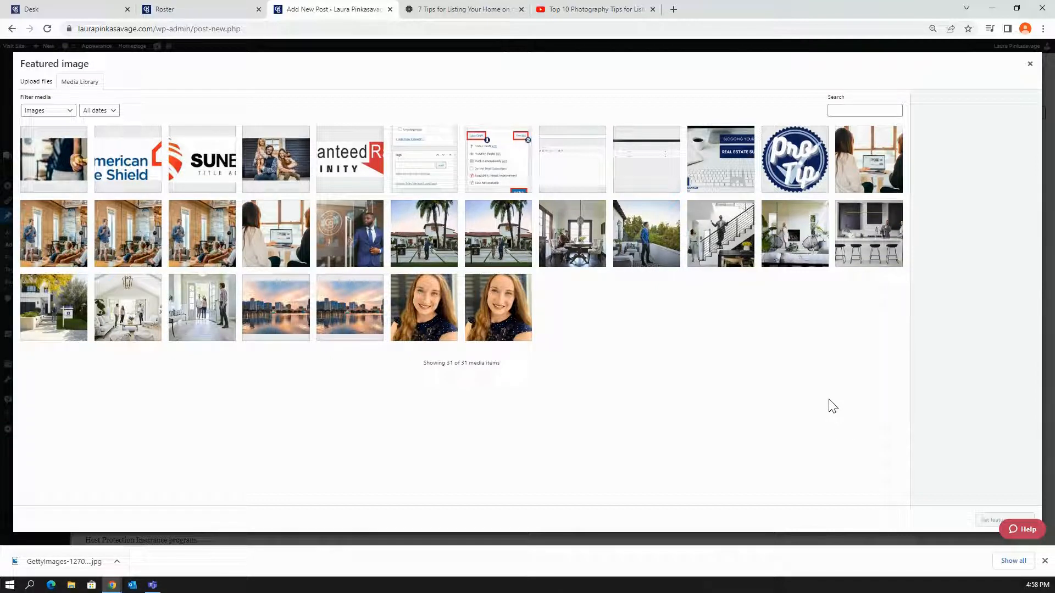
click(39, 167)
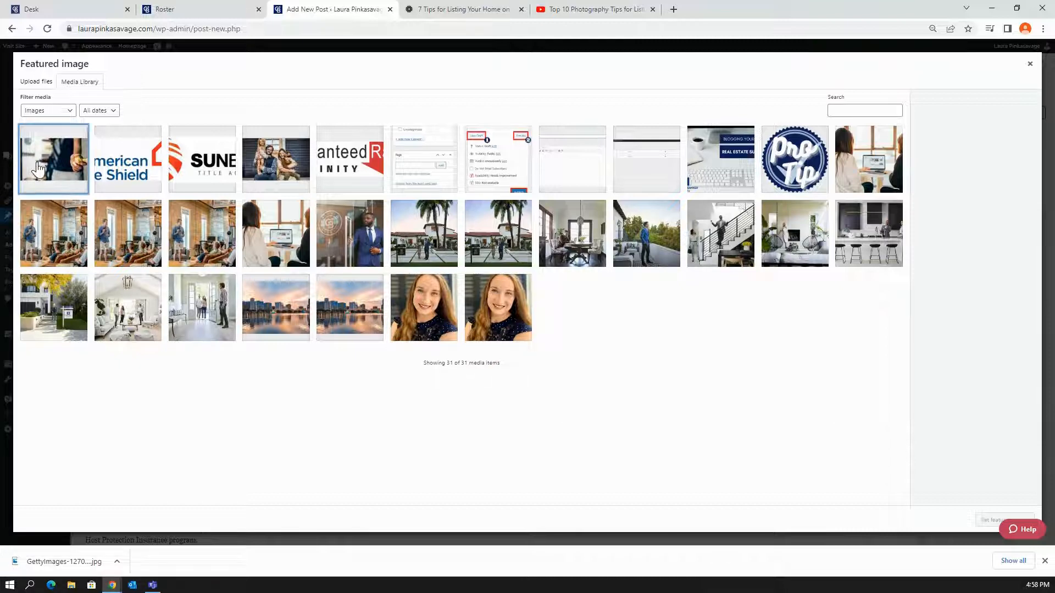
click(981, 520)
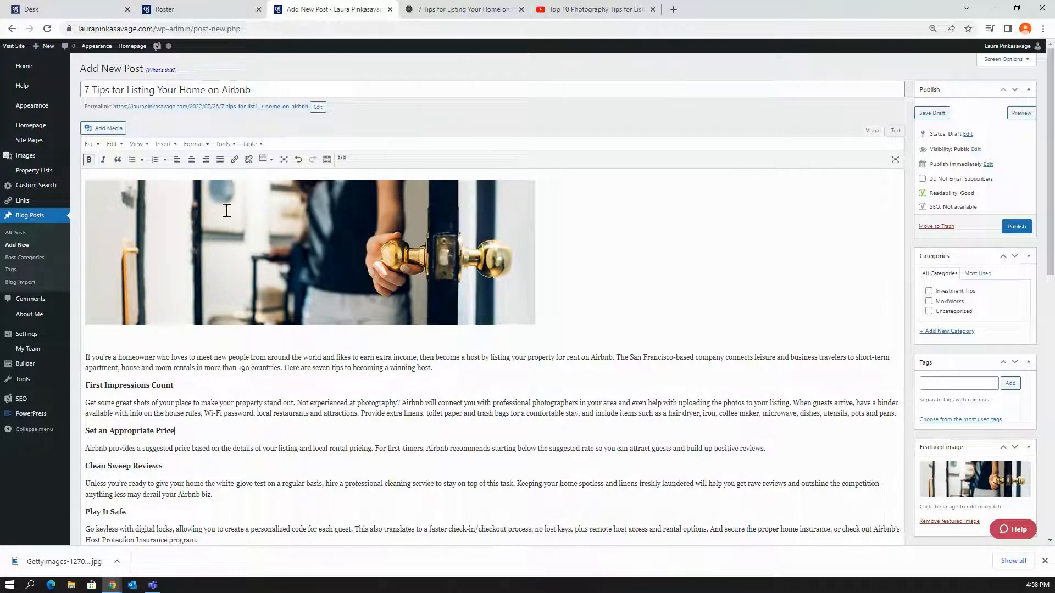
Step: Add blank lines after the post's closing paragraph and enter the credit text "Article written by:"
scroll(616, 251, down, 4)
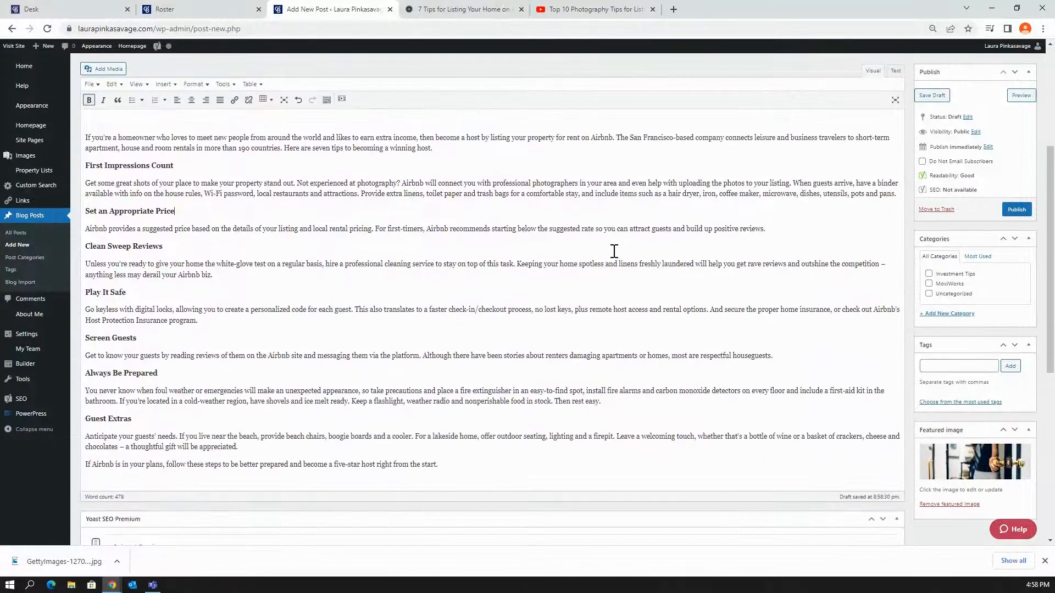
scroll(465, 420, down, 1)
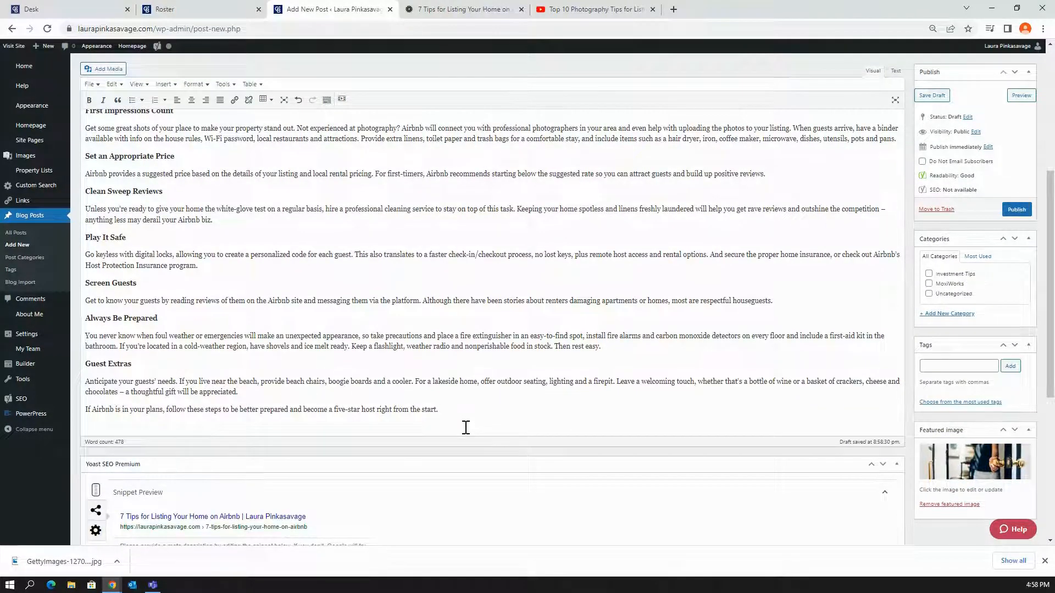
key(Return)
key(Return)
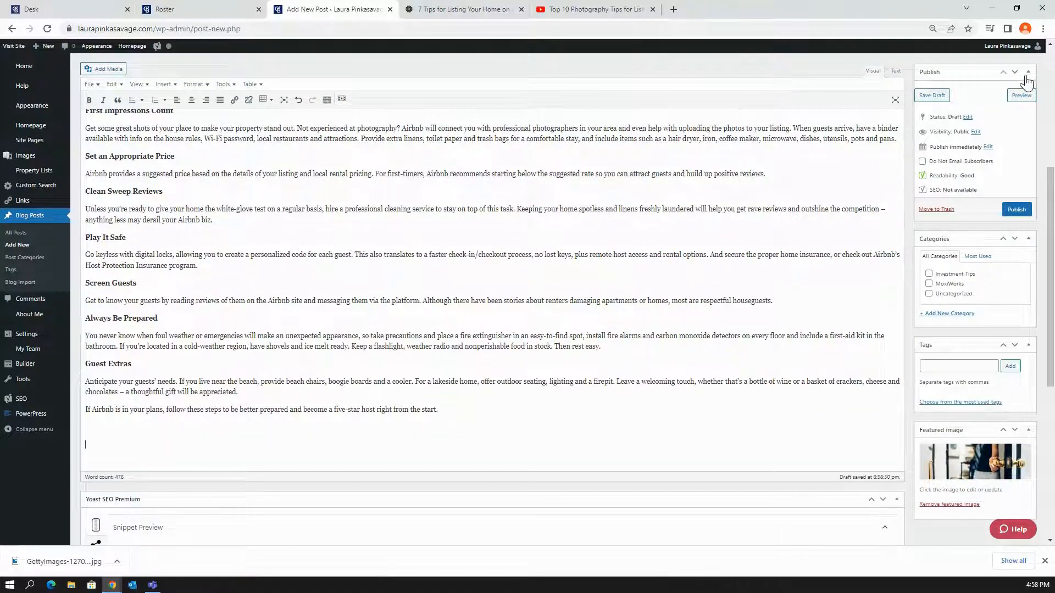
scroll(658, 232, up, 3)
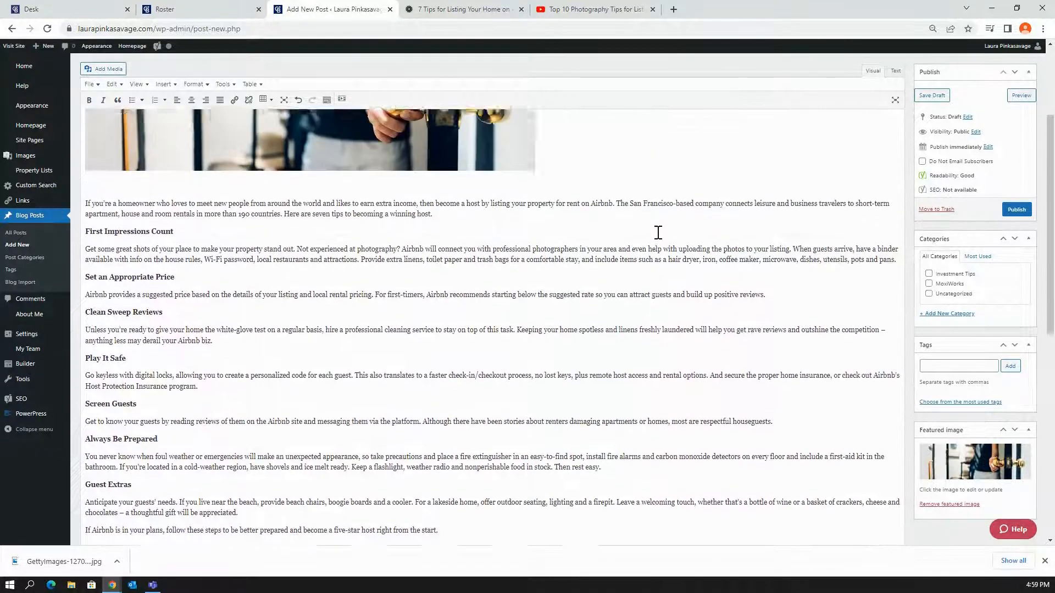
scroll(659, 231, down, 4)
scroll(660, 233, up, 2)
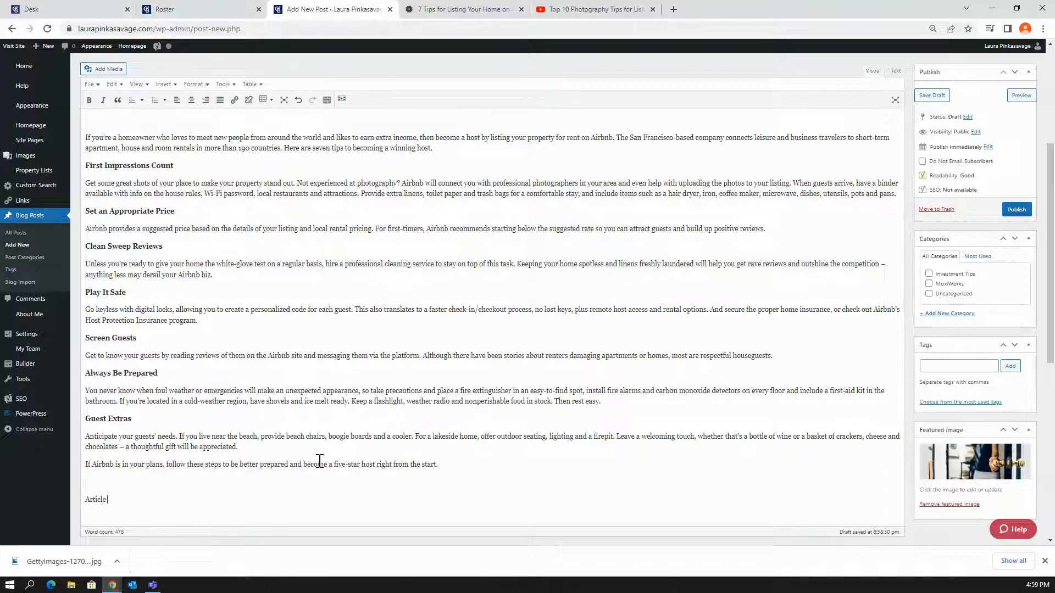
text(via:)
Step: Switch to the Blue Matter article and copy the author's name shown below its text
click(461, 9)
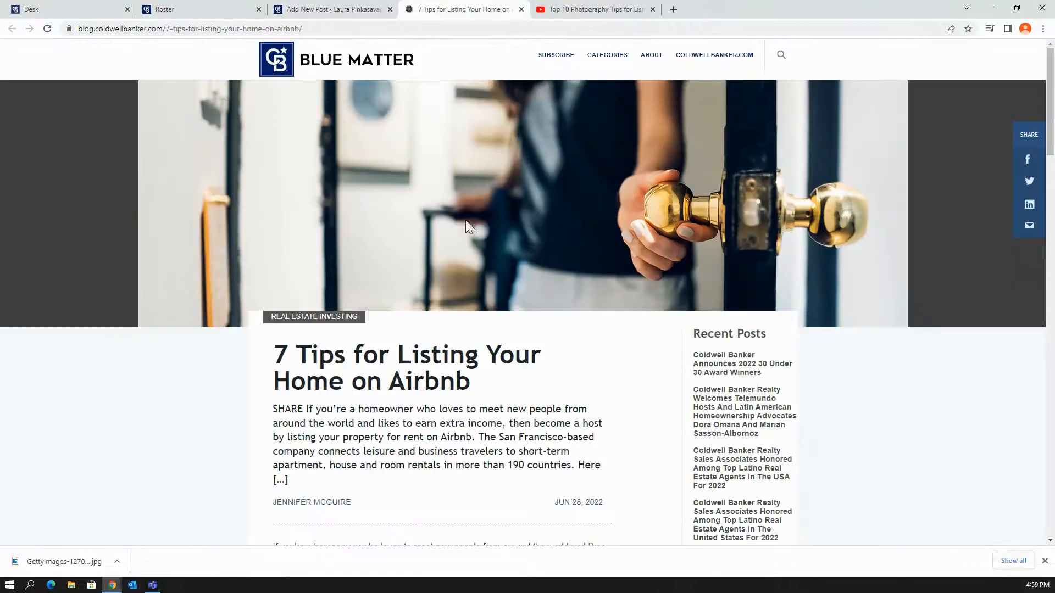
scroll(487, 378, down, 20)
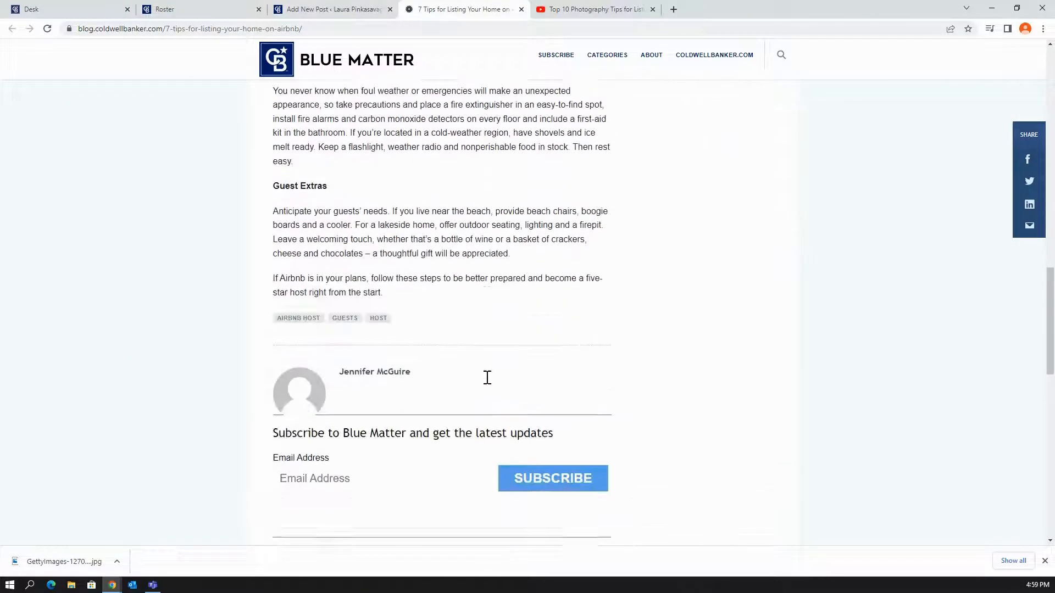
scroll(487, 377, down, 2)
drag(413, 256, 339, 265)
key(ctrl+c)
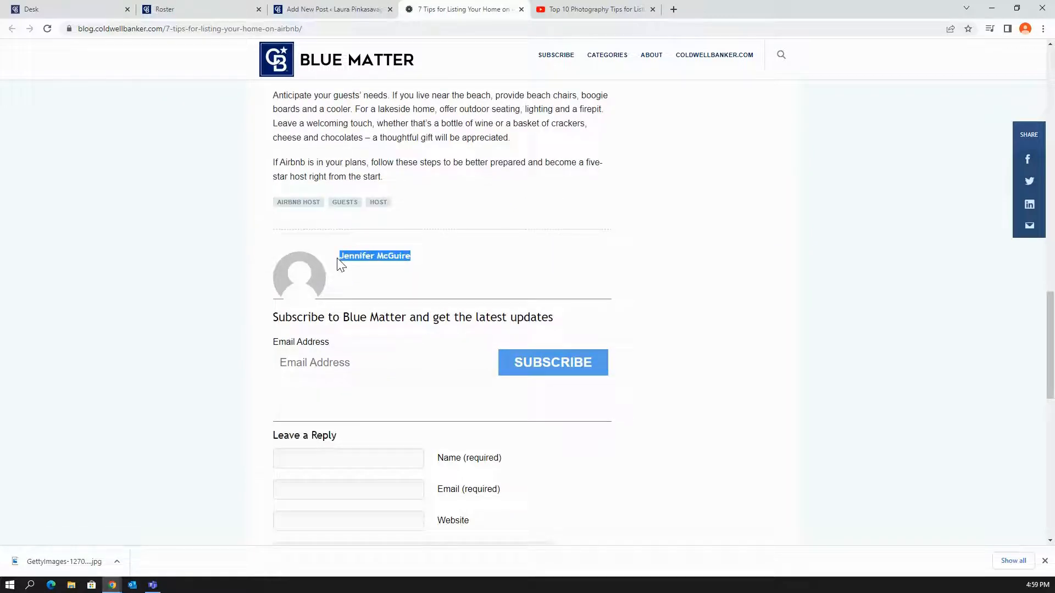
Step: Paste the linked author's name into the post and bring it onto the same line as "Article written by:"
click(354, 10)
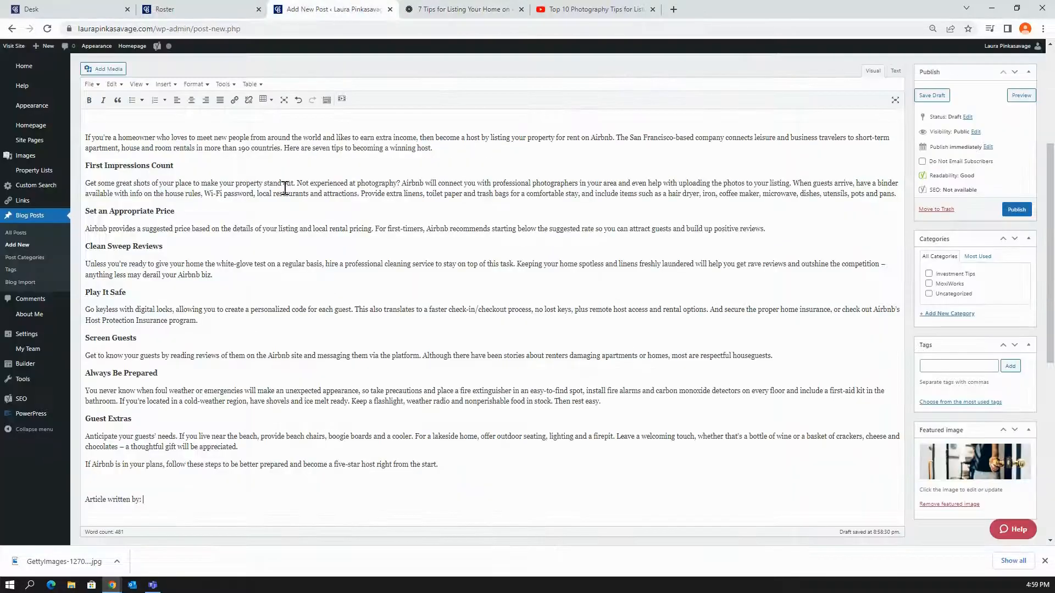
key(ctrl+v)
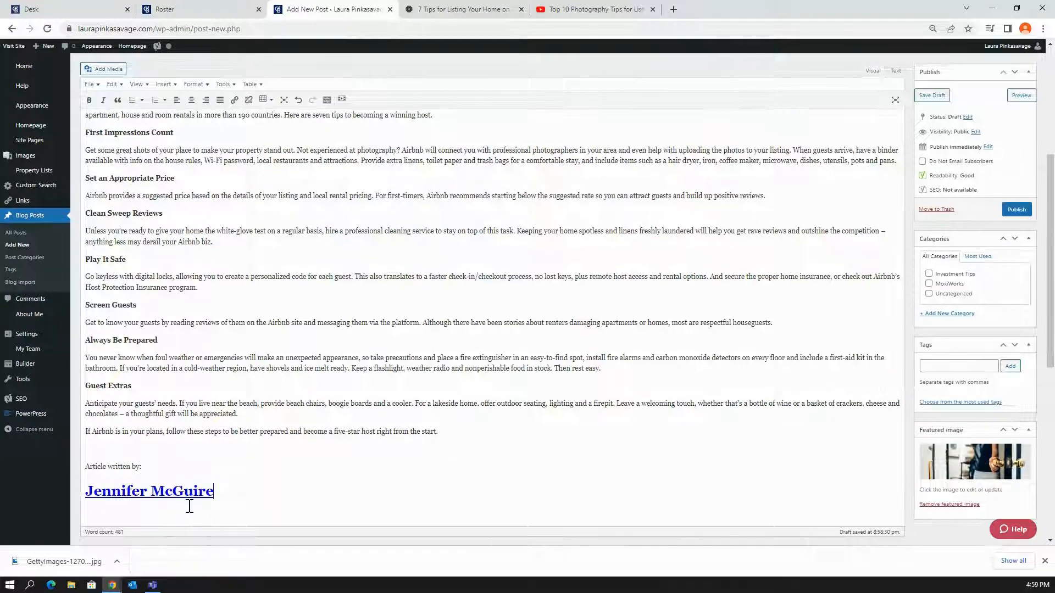
triple_click(86, 494)
click(86, 493)
key(BackSpace)
click(203, 467)
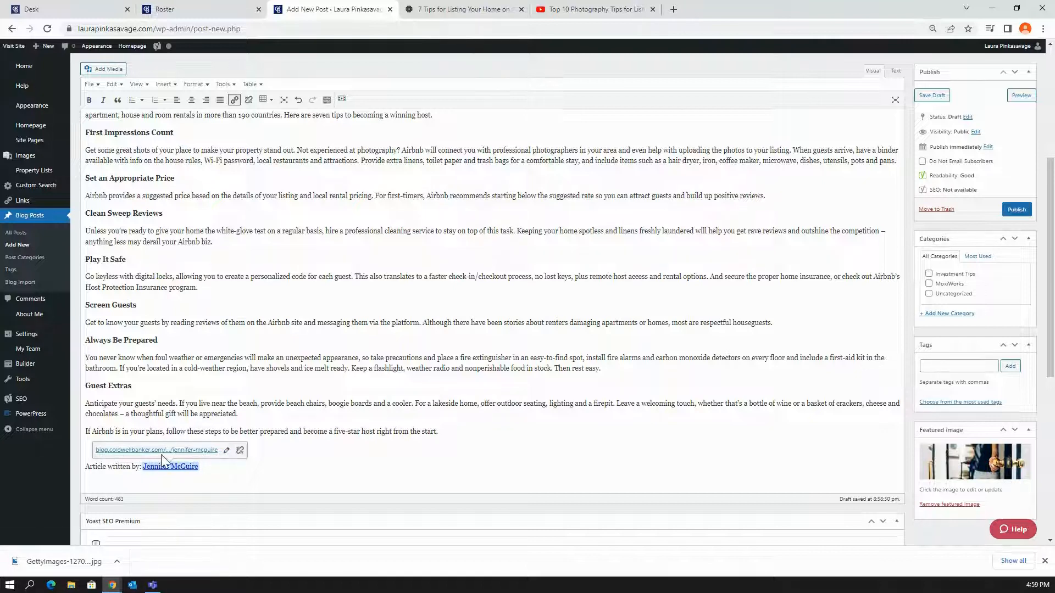
Step: Set the author's link to open in a new tab and add a blank line below the article credit
click(225, 451)
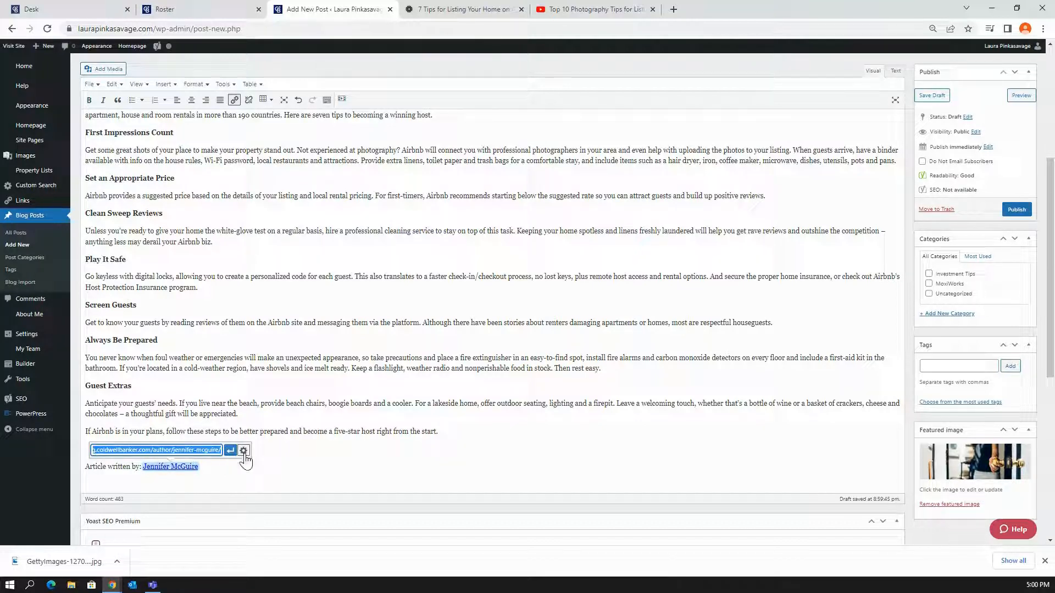
click(245, 456)
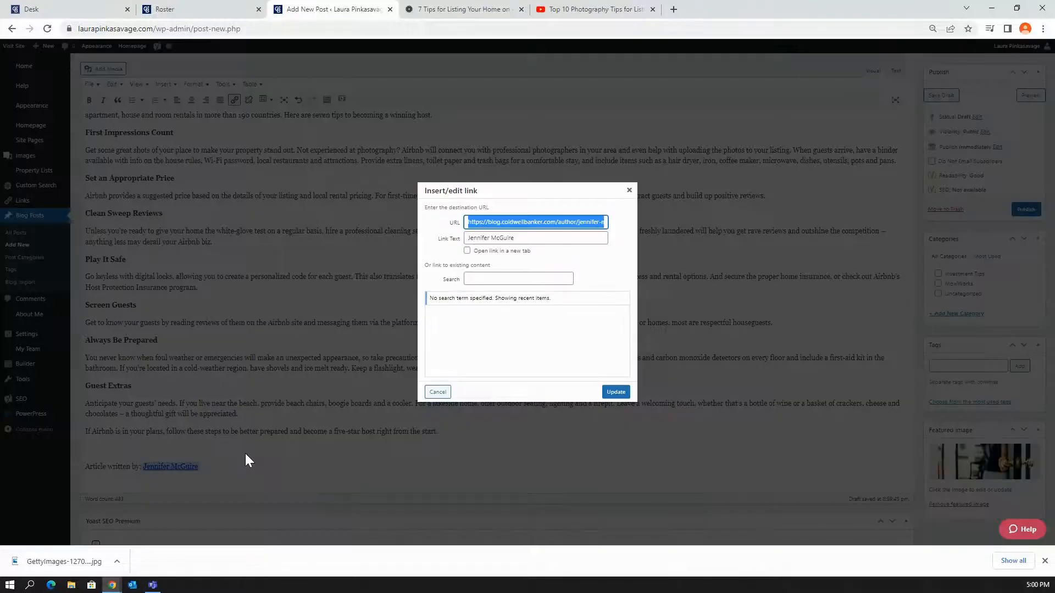
click(467, 251)
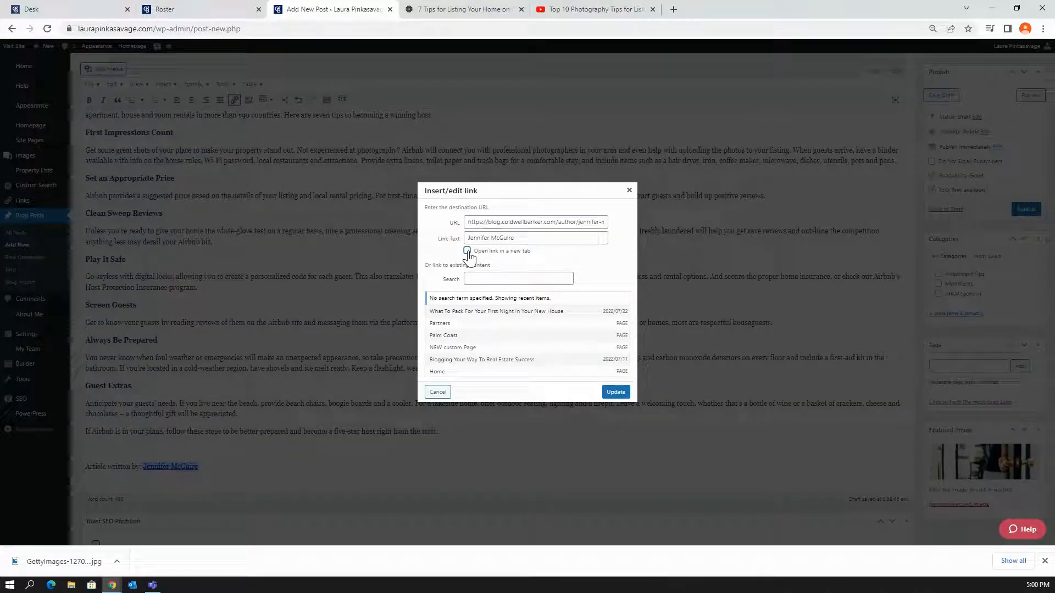
click(617, 392)
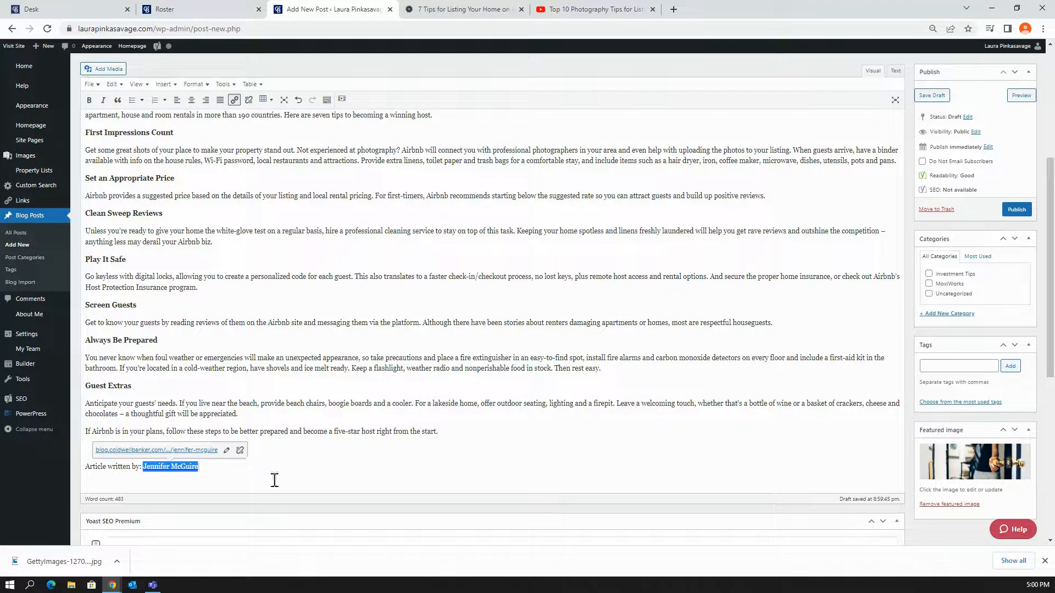
click(234, 478)
key(Return)
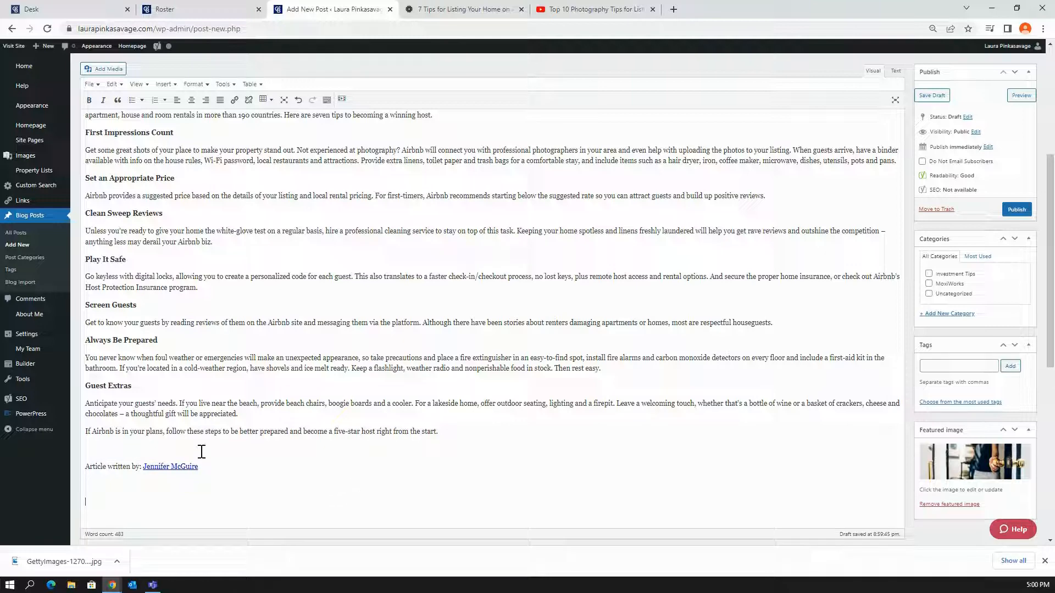
scroll(517, 374, up, 5)
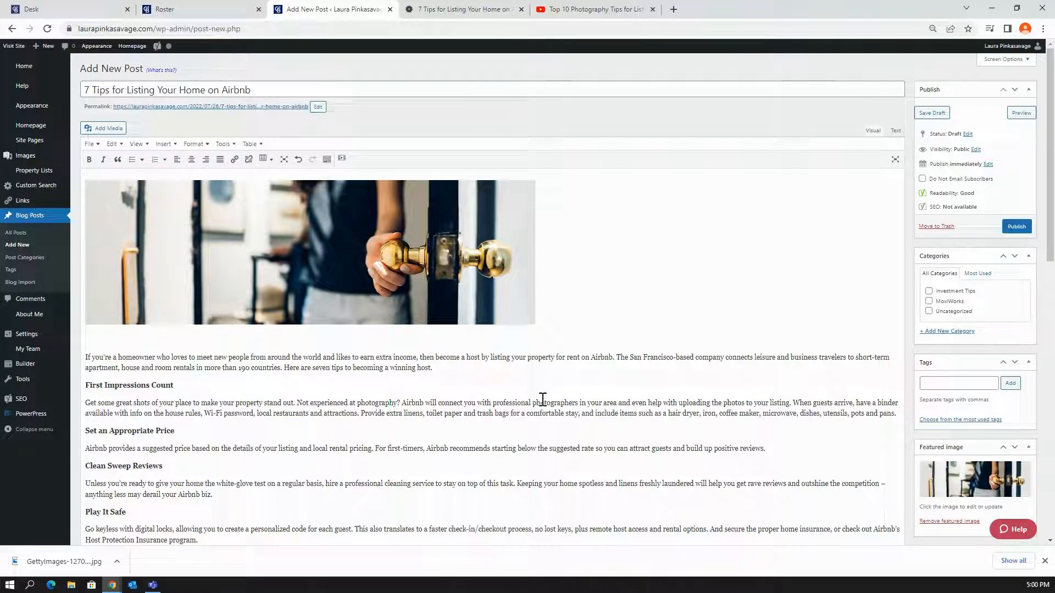
click(379, 401)
scroll(390, 458, down, 4)
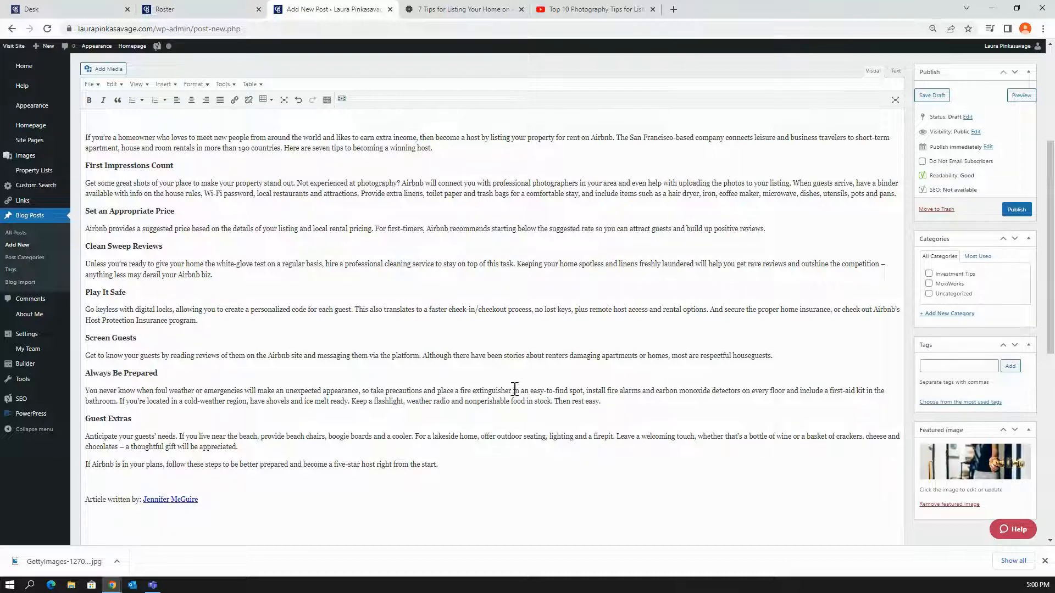
click(444, 12)
scroll(601, 252, up, 20)
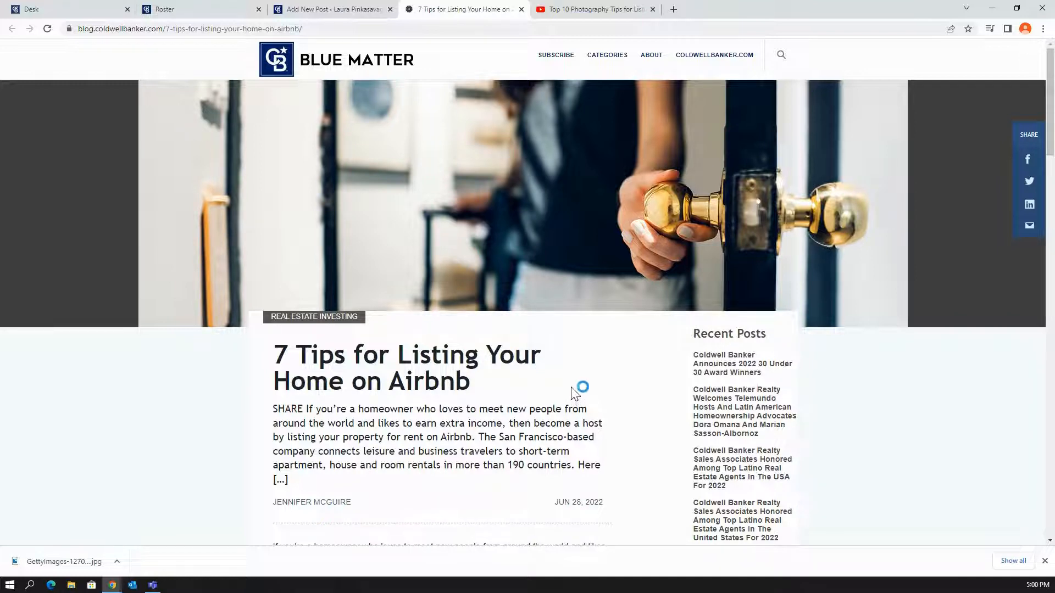
Step: Switch to the YouTube video "Top 10 Photography Tips for Listing Your home on AirBNB" and copy its URL
click(585, 16)
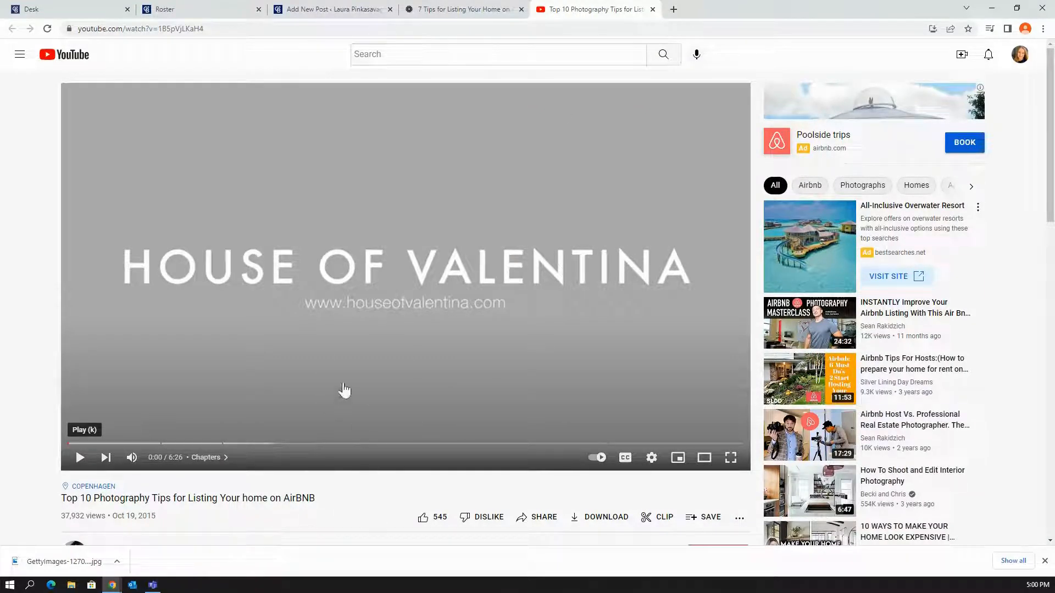
click(236, 29)
drag(236, 29, 52, 28)
right_click(117, 28)
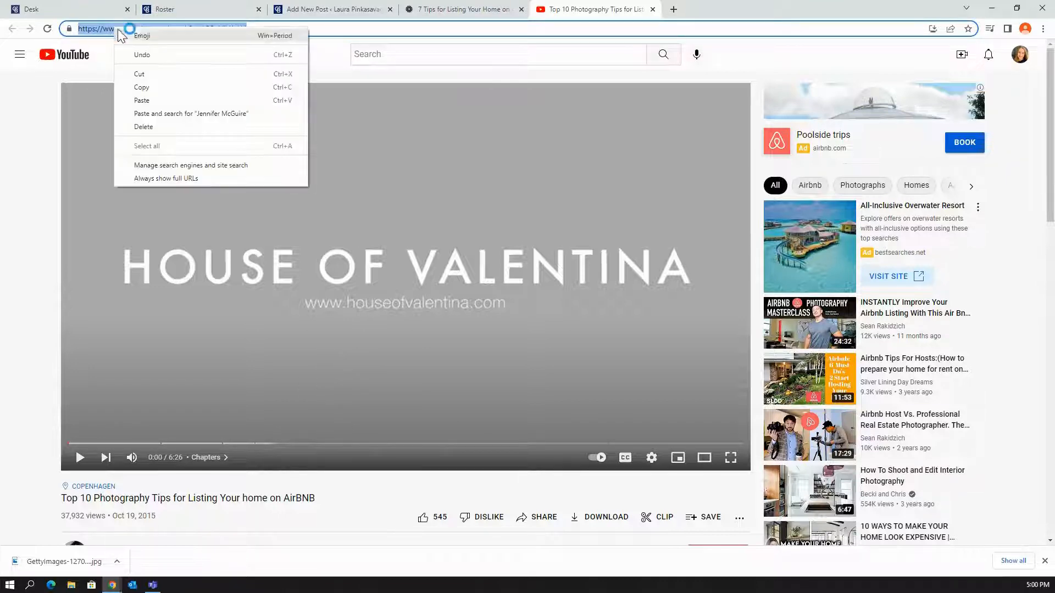
click(156, 88)
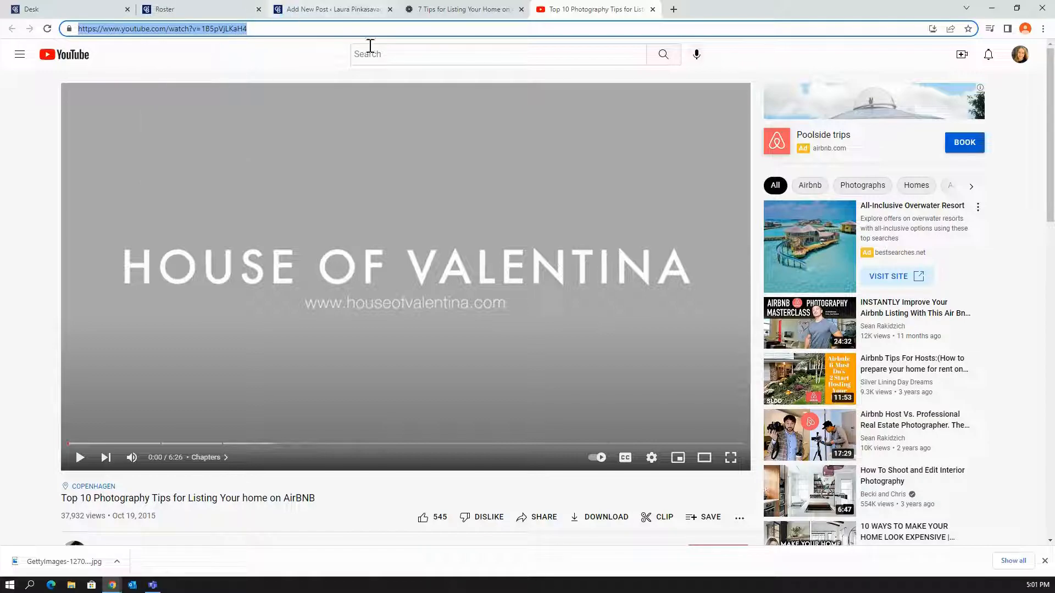
Step: Embed the copied YouTube video in the post between the closing paragraph and the article credit
click(318, 13)
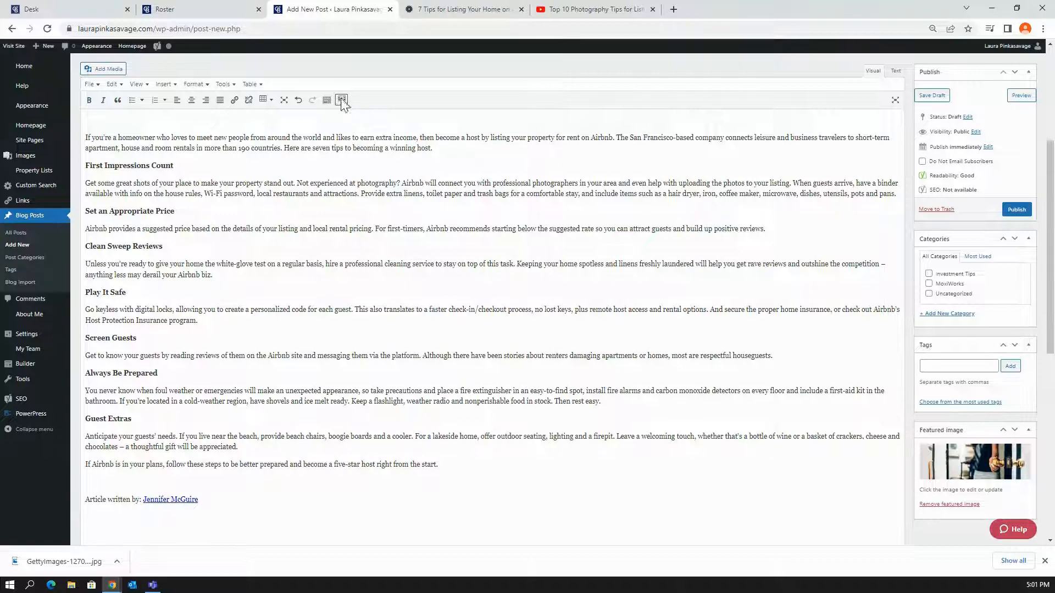
click(341, 101)
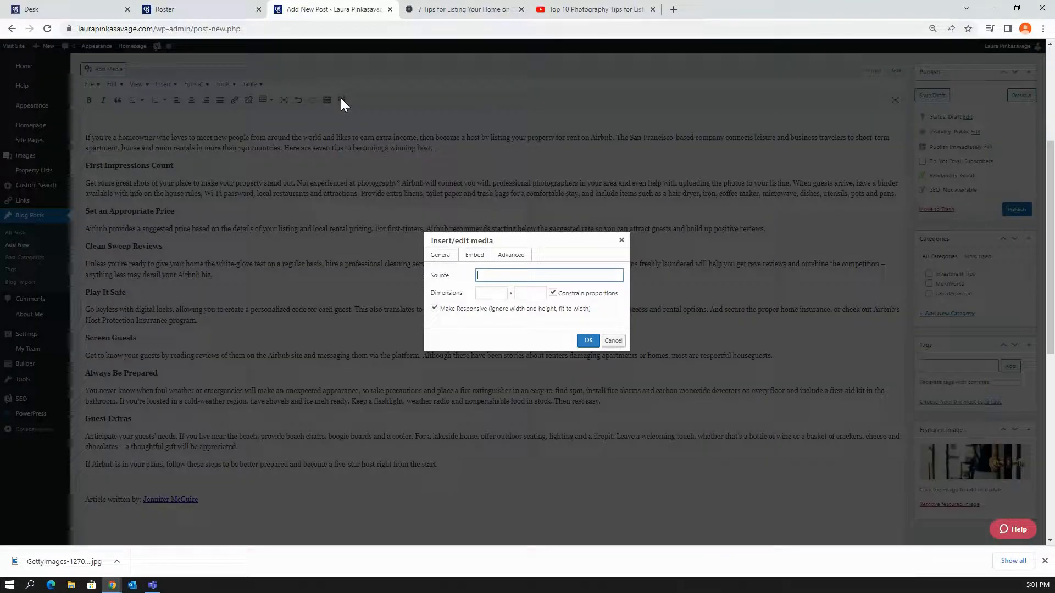
right_click(483, 273)
click(510, 358)
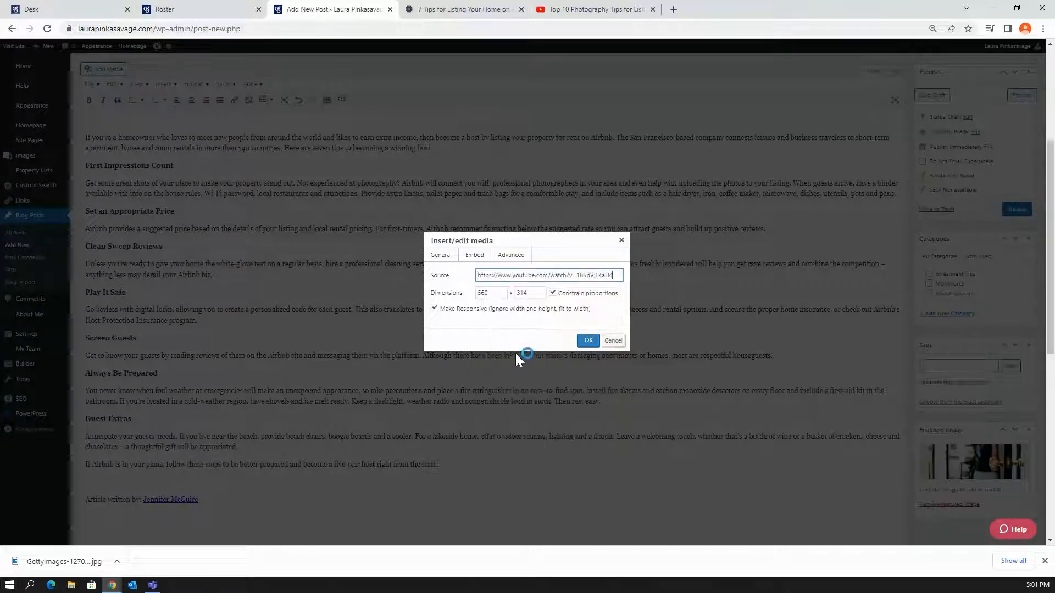
click(587, 341)
Step: Add a "Video created by:" line below the article credit in the post
scroll(495, 381, down, 7)
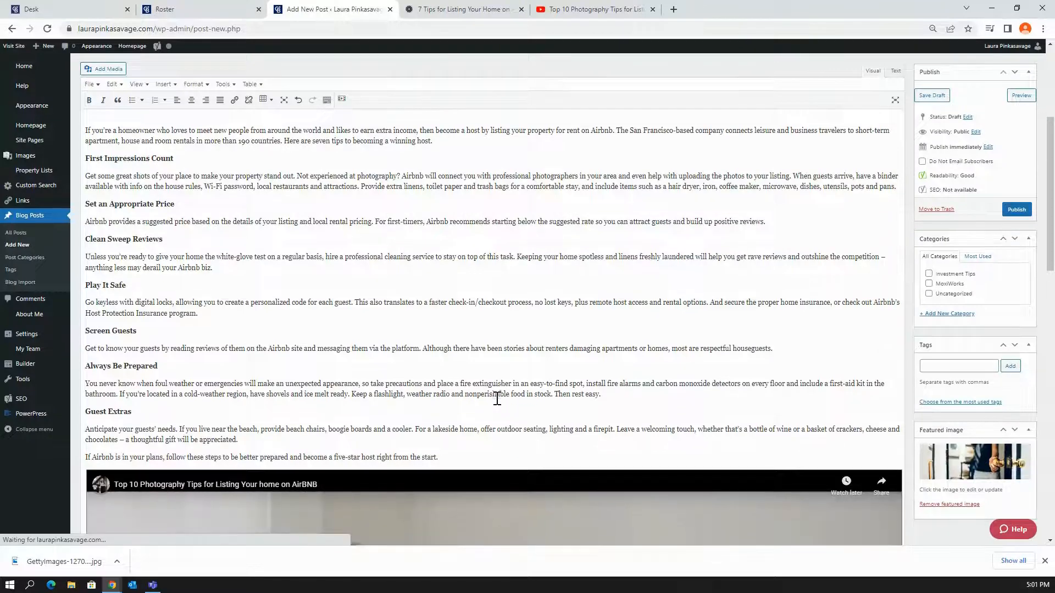
scroll(401, 251, down, 4)
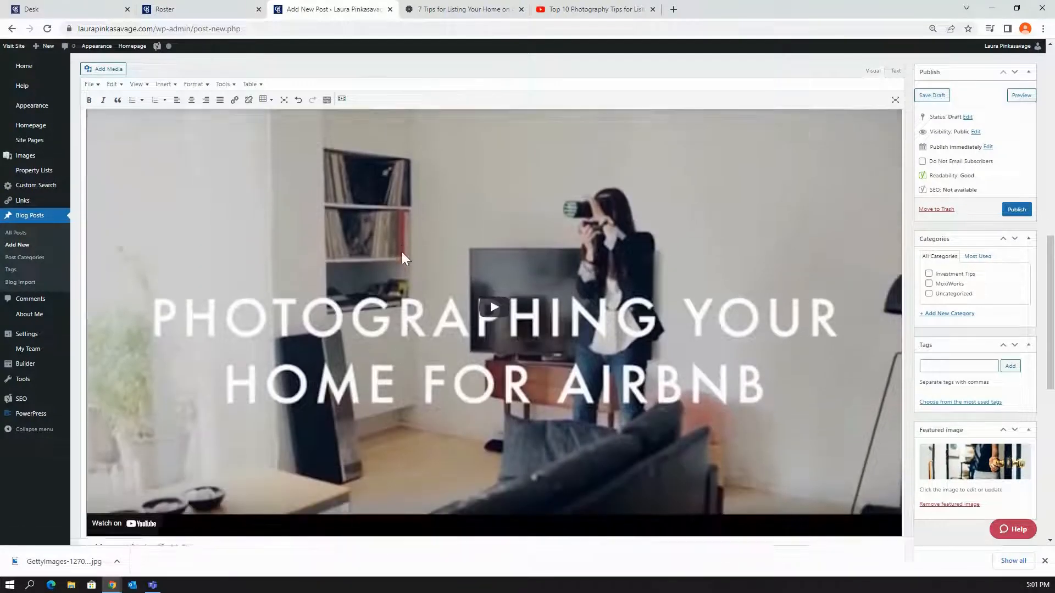
scroll(394, 196, up, 7)
scroll(400, 246, up, 1)
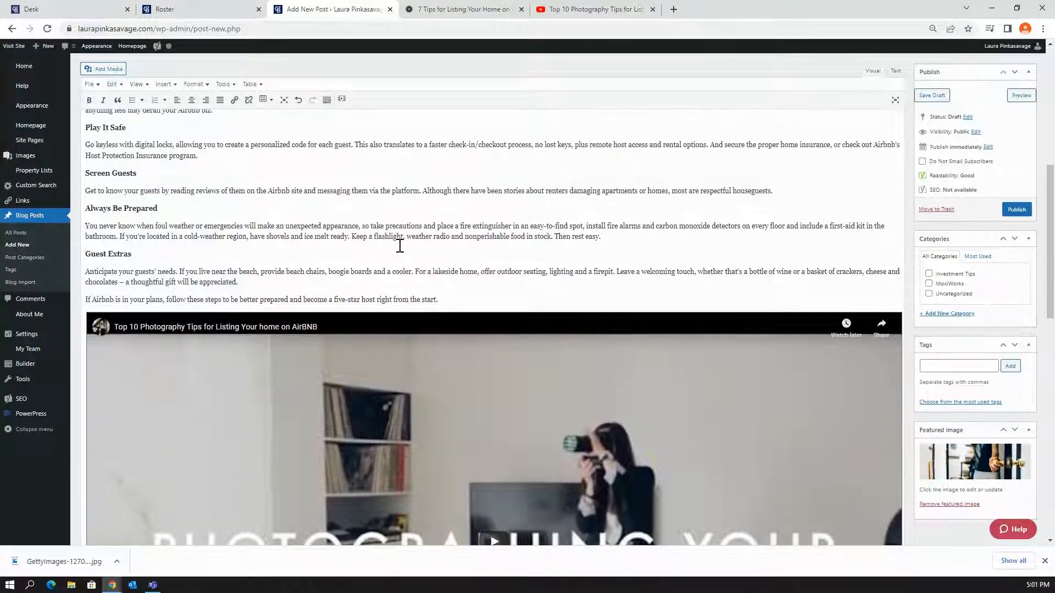
scroll(412, 244, down, 7)
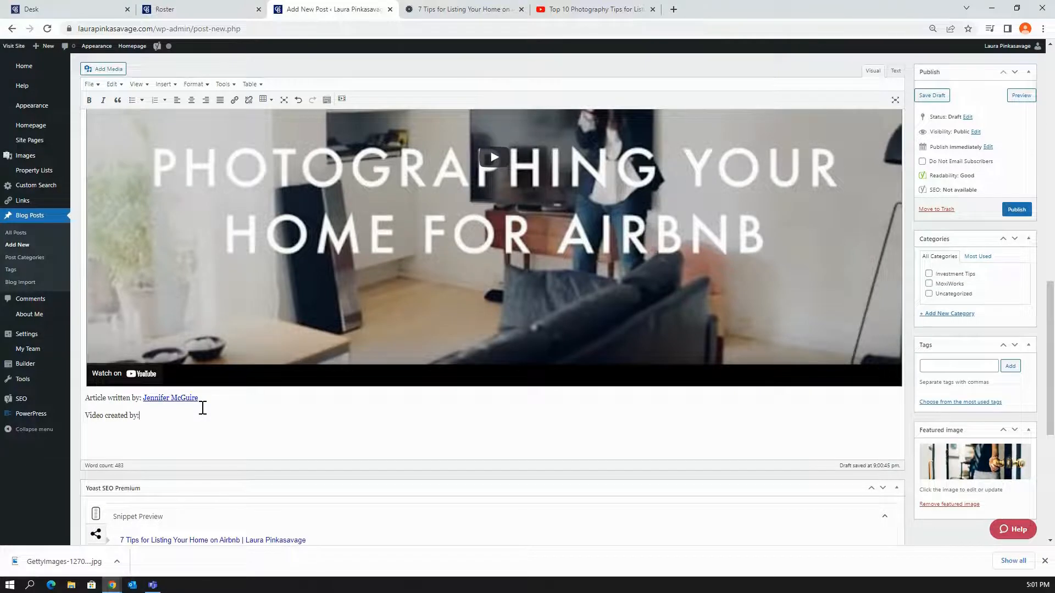
Step: Switch to the YouTube video and copy the link address of the House of Valentina channel
click(593, 9)
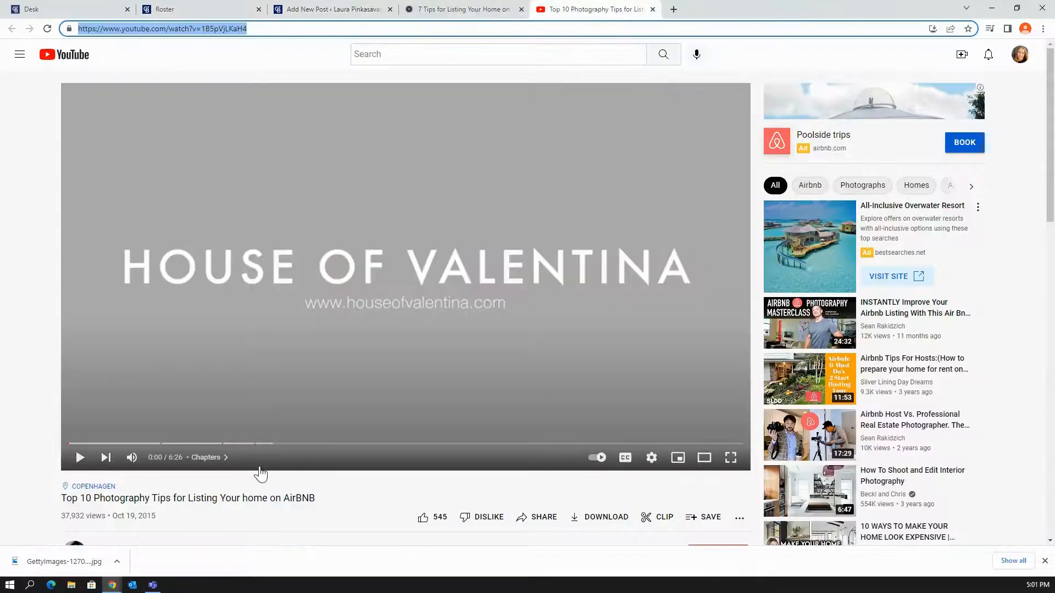
scroll(262, 473, down, 1)
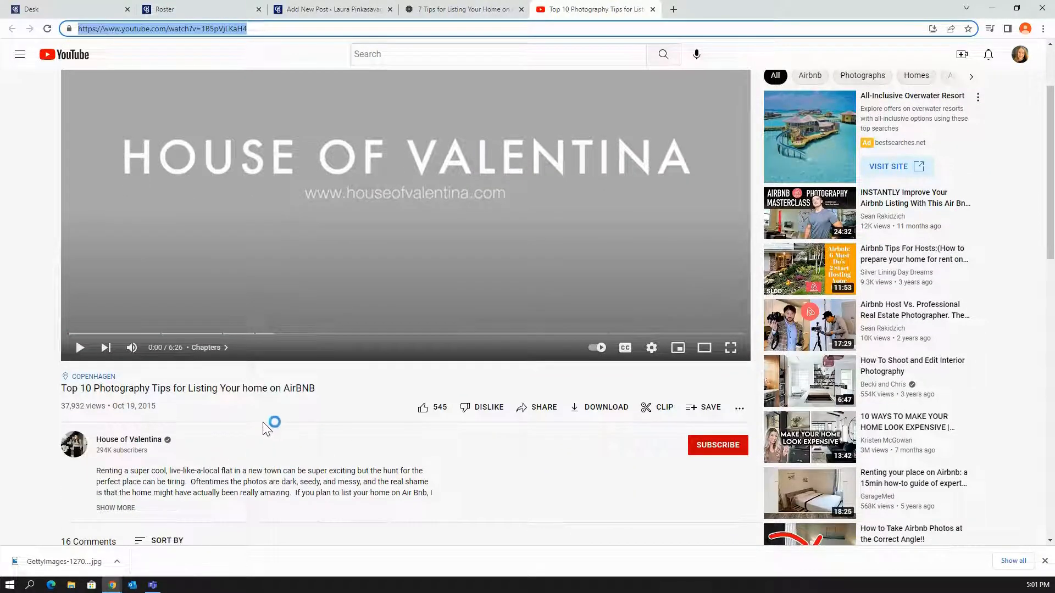
right_click(154, 448)
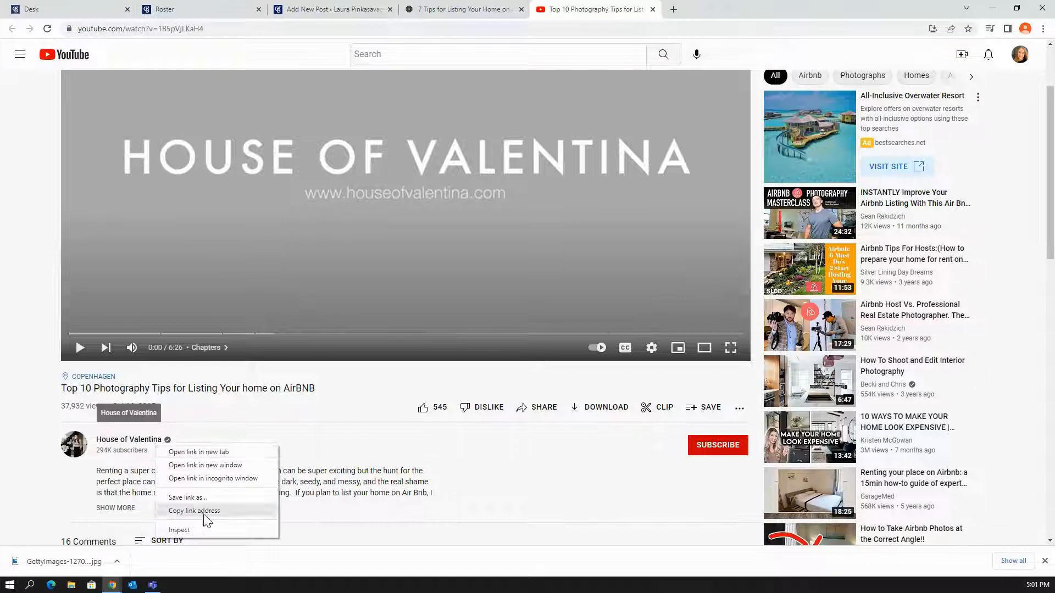
click(206, 510)
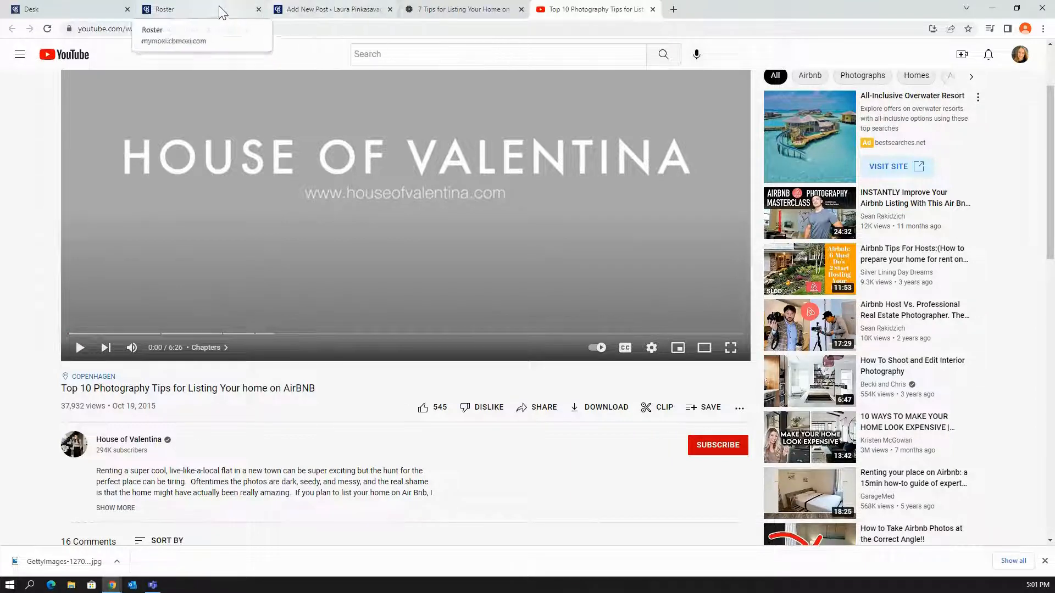
Step: Return to the post draft and complete the video credit with "House of Valentina"
click(307, 9)
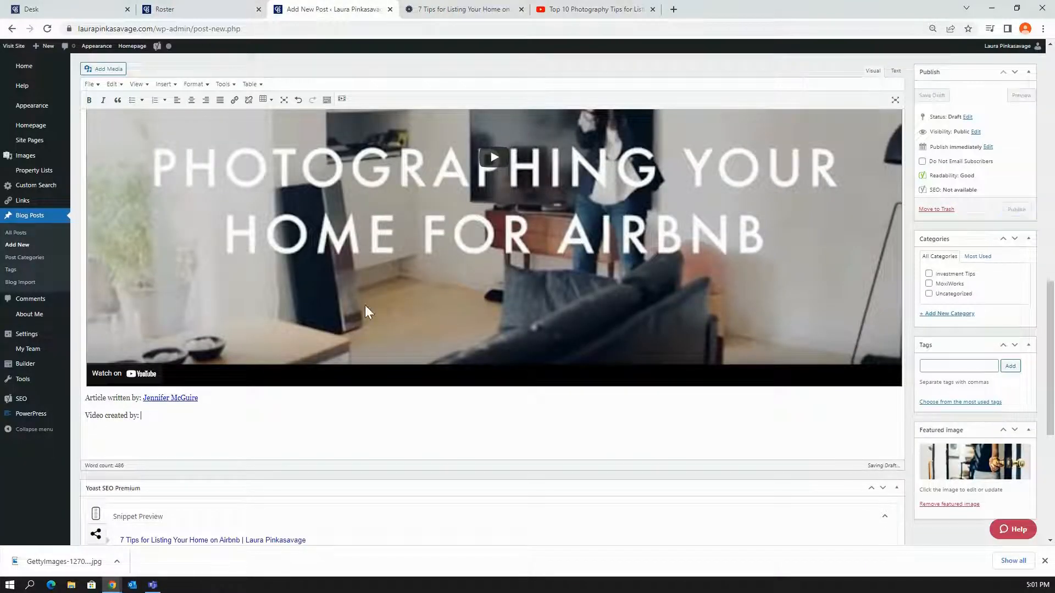
text(House of Valentina)
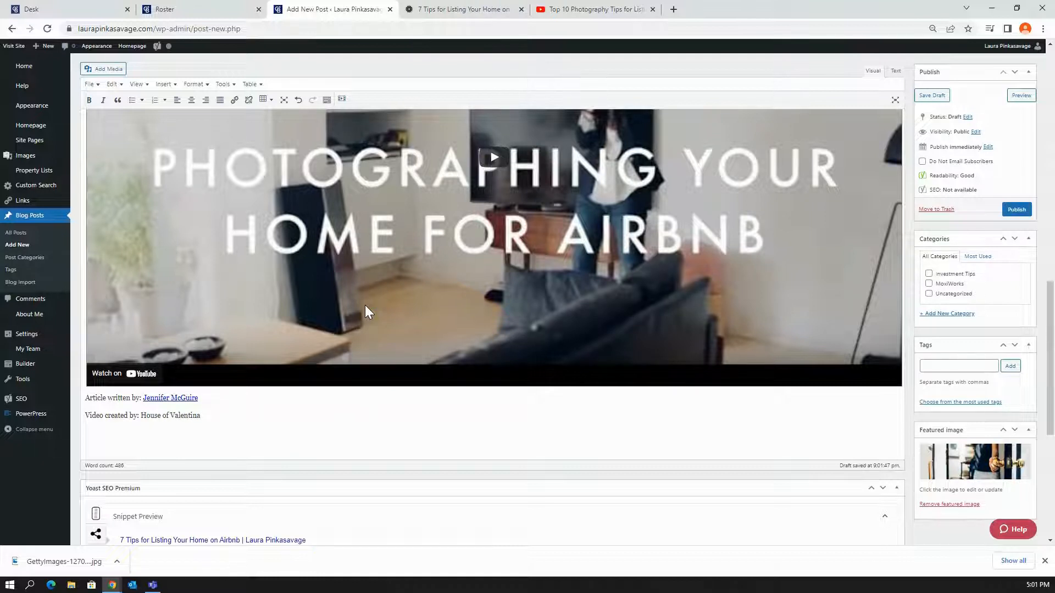
drag(202, 415, 151, 432)
right_click(183, 416)
click(204, 407)
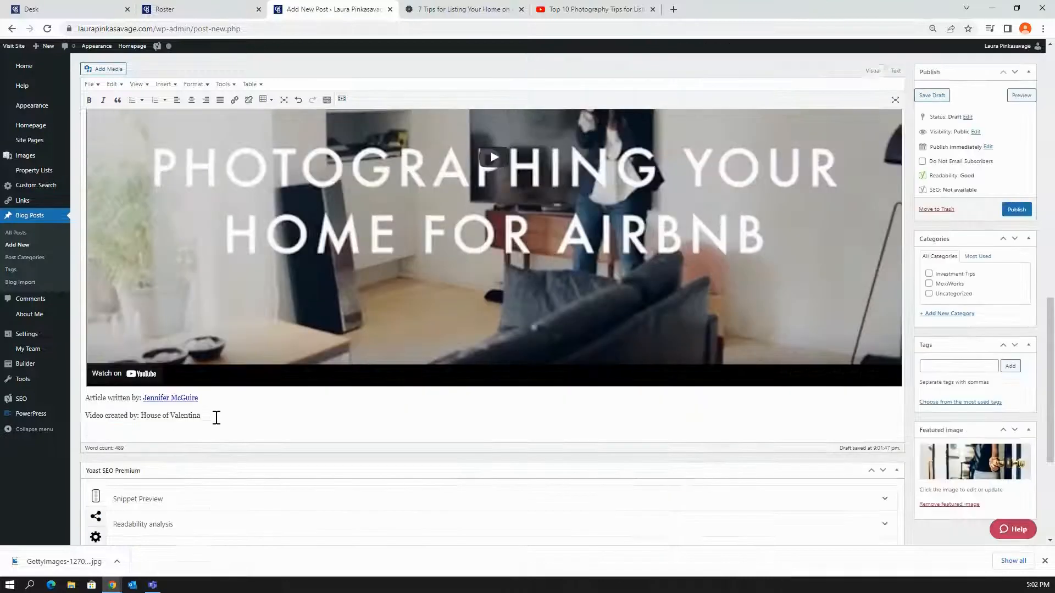
Step: Link "House of Valentina" in the video credit to the copied channel URL and make it open in a new tab
drag(209, 418, 146, 426)
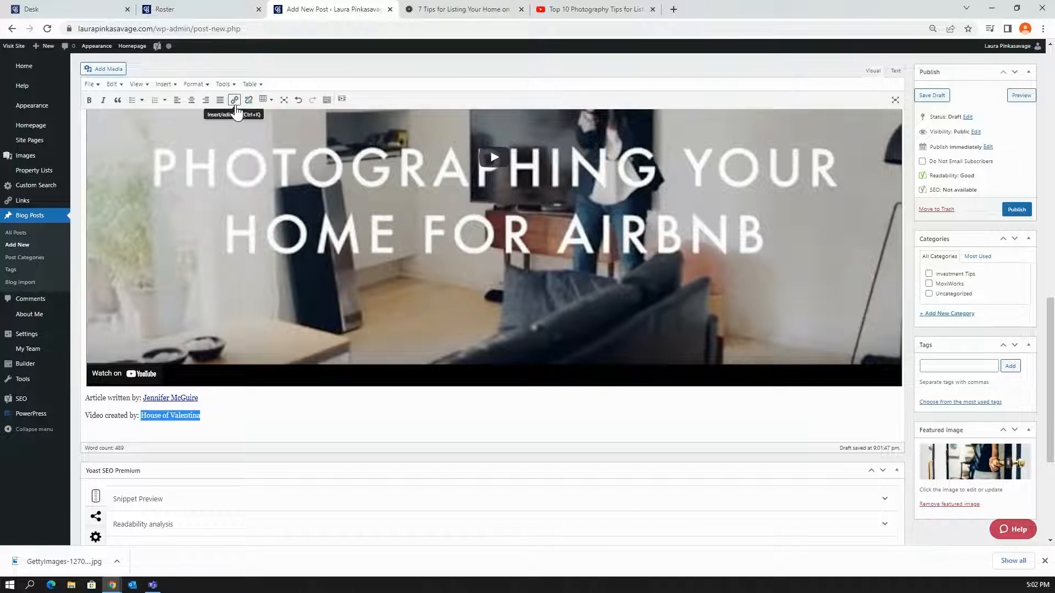
click(235, 101)
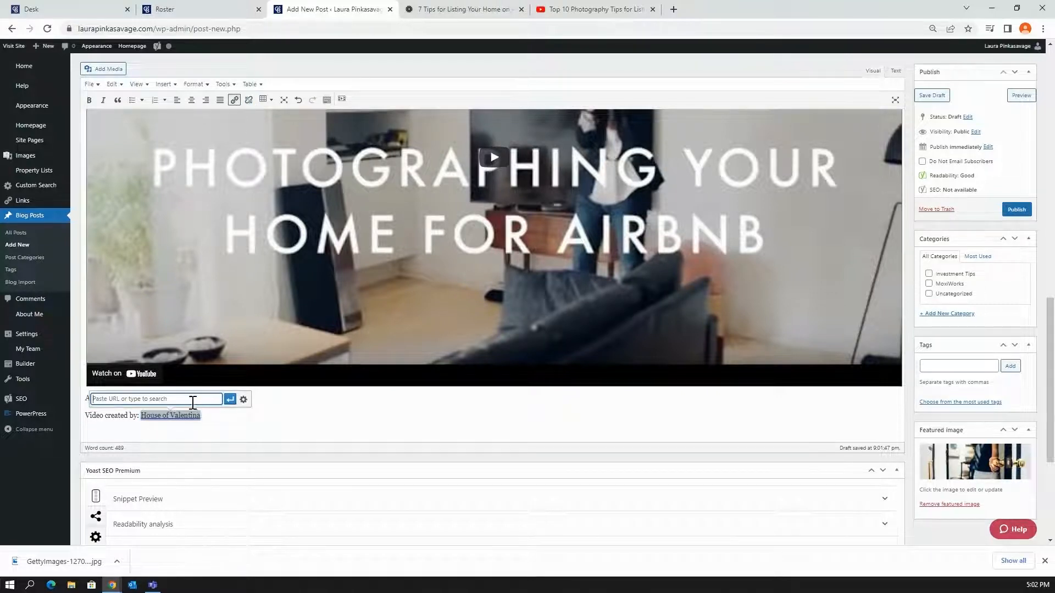
right_click(193, 399)
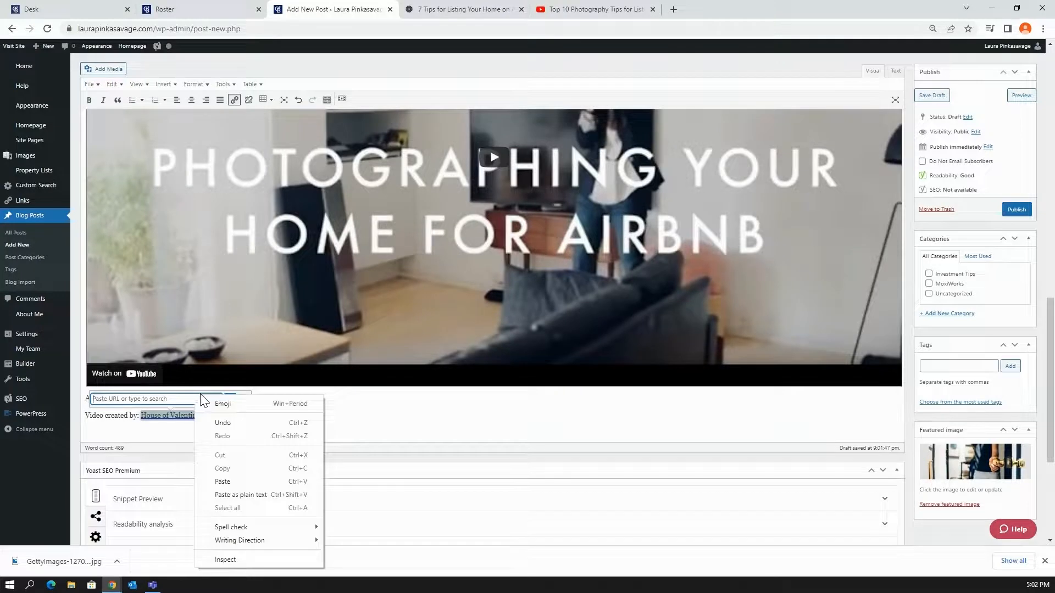
click(222, 477)
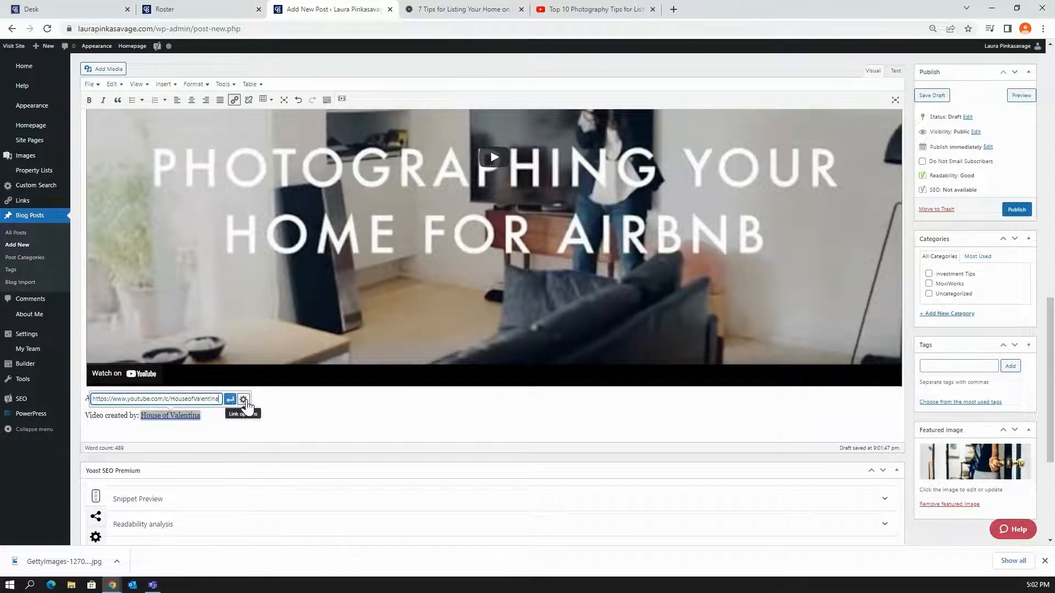
click(243, 400)
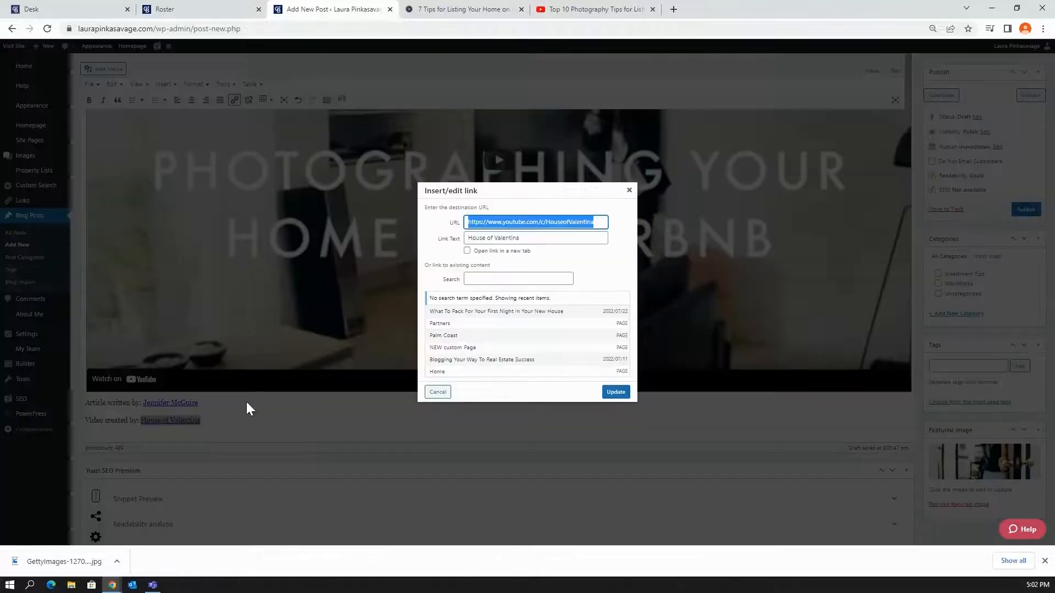
click(467, 251)
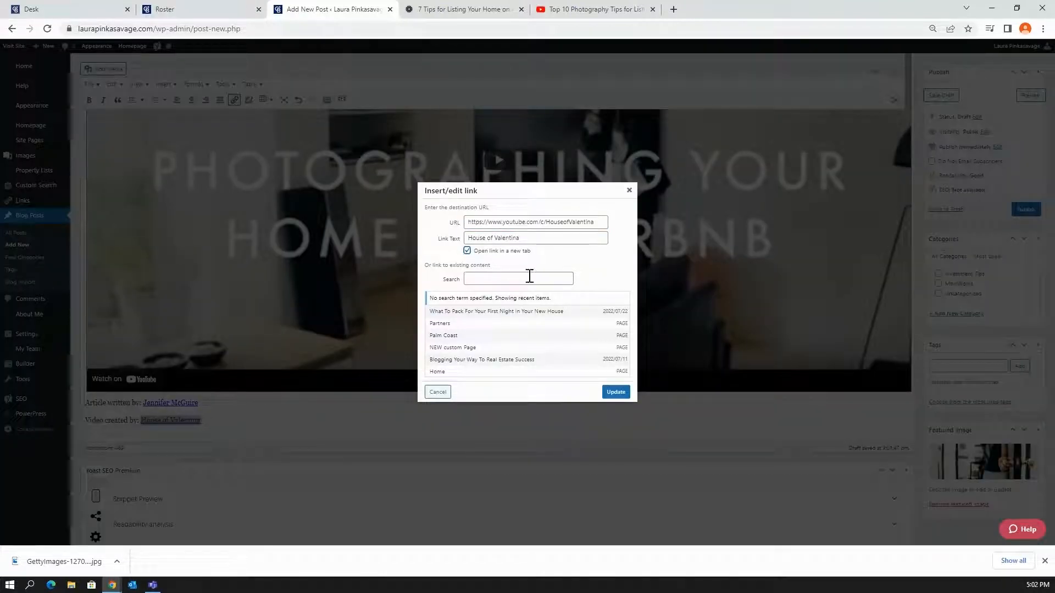
click(612, 393)
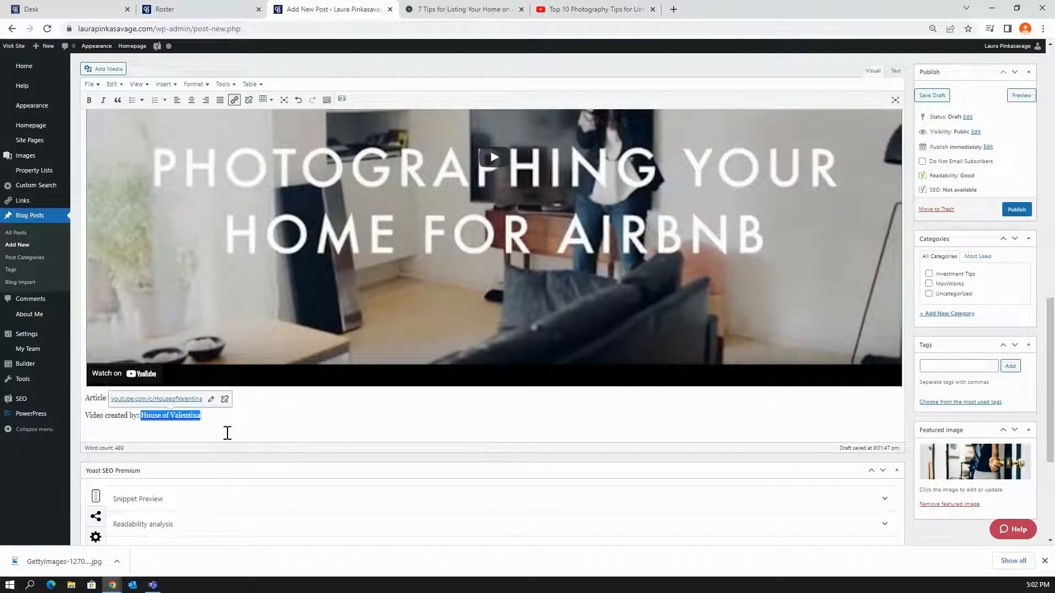
click(110, 416)
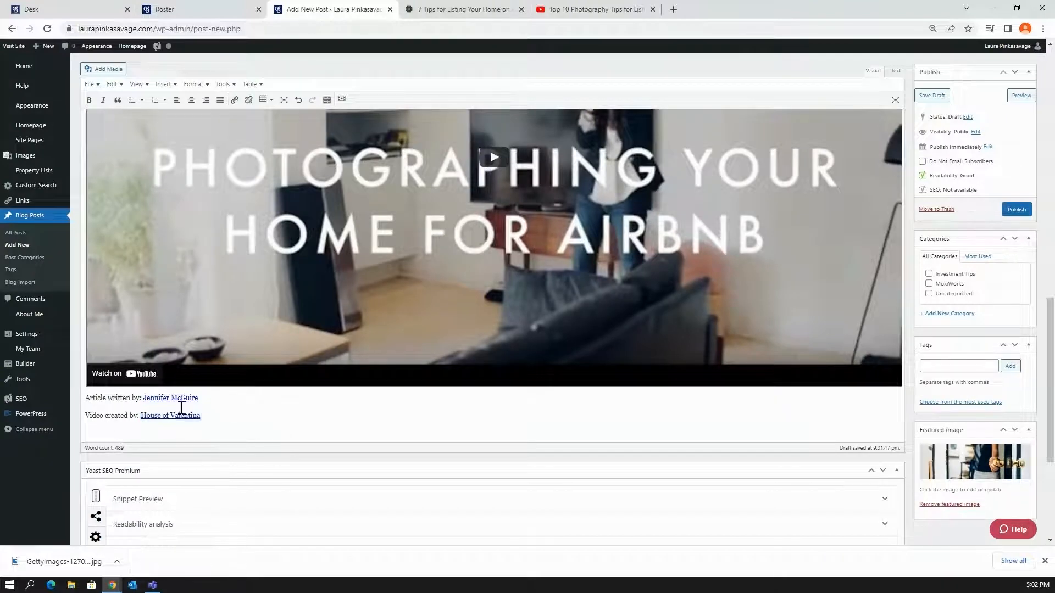
Step: Preview the post, review its featured image, text, video and credits, and close the preview
scroll(329, 406, up, 20)
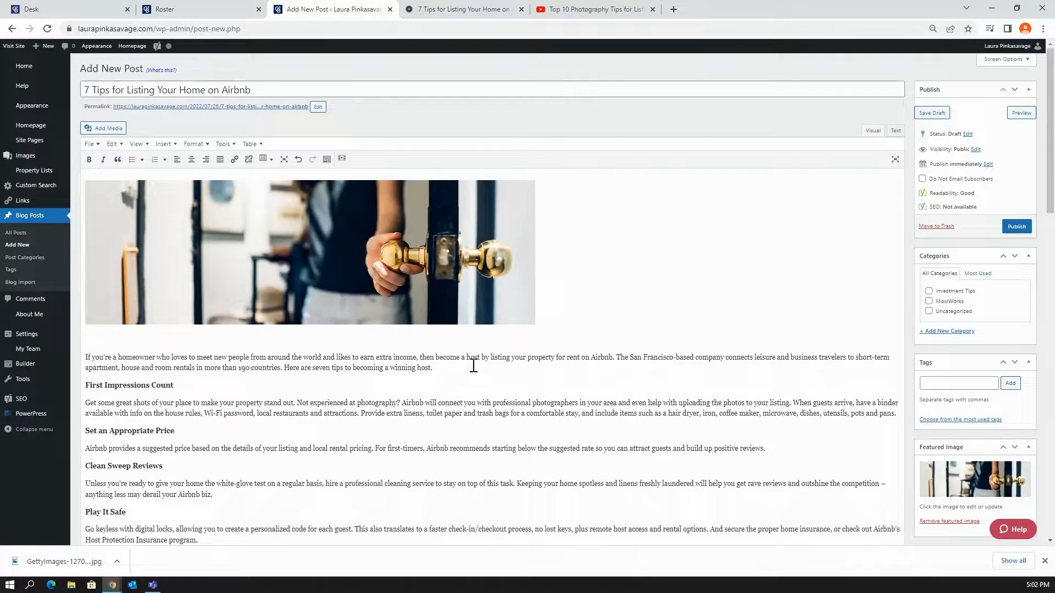
click(1021, 113)
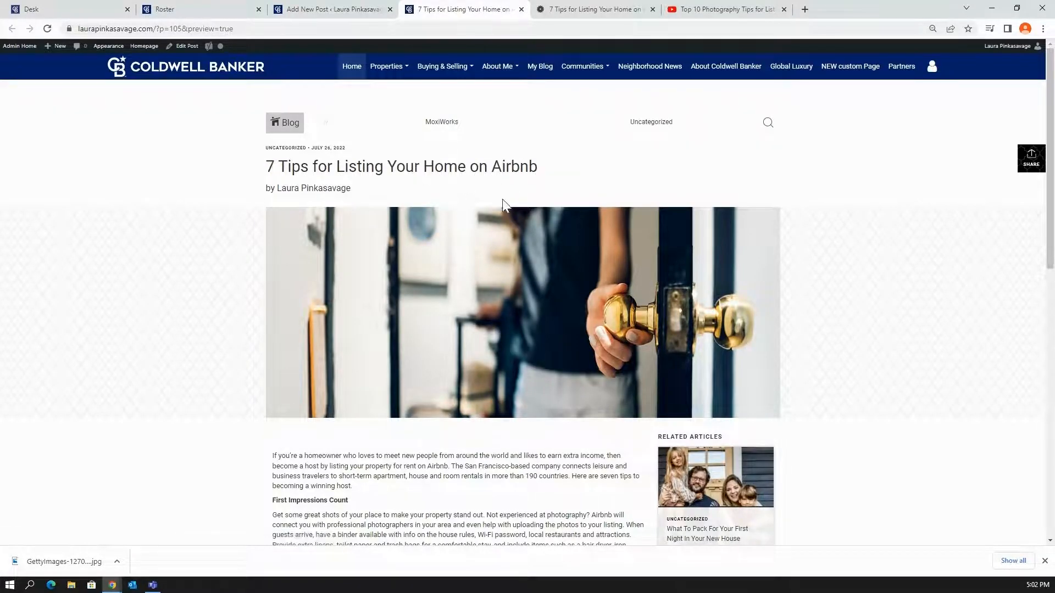
scroll(502, 199, down, 1)
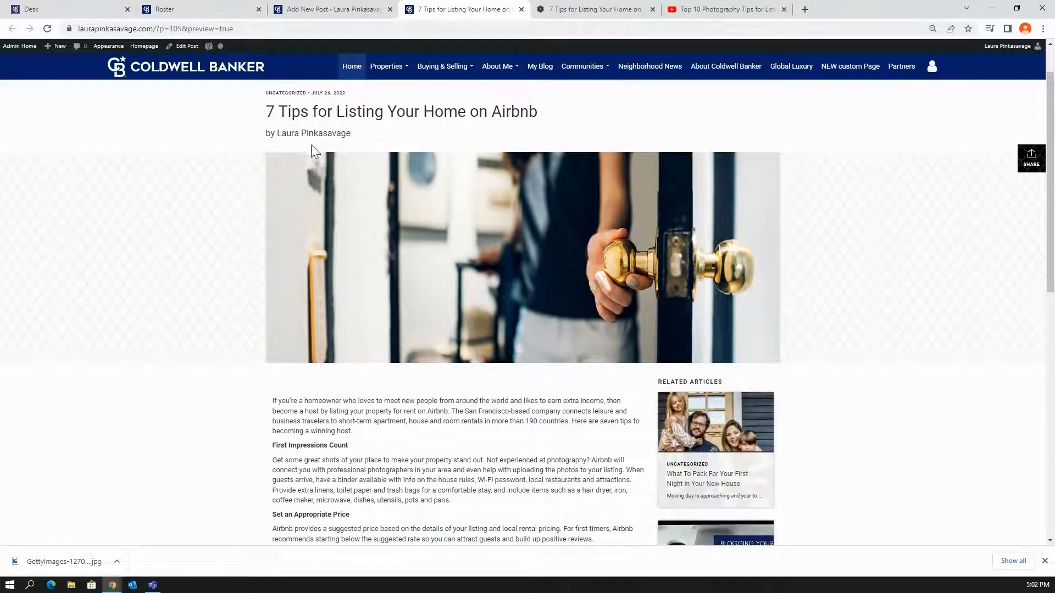
scroll(500, 264, down, 2)
scroll(502, 266, down, 7)
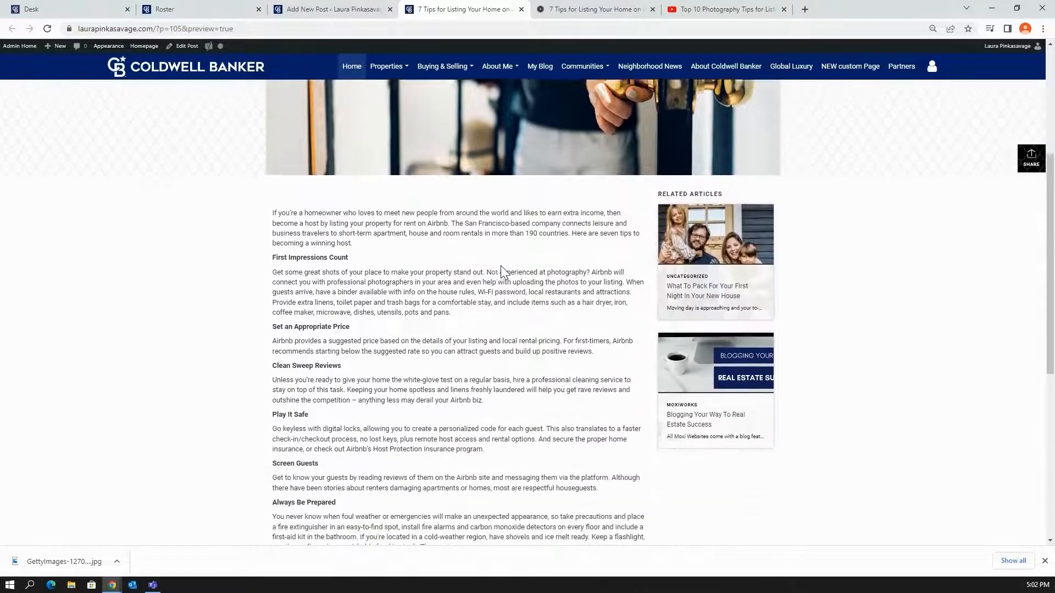
scroll(500, 255, down, 1)
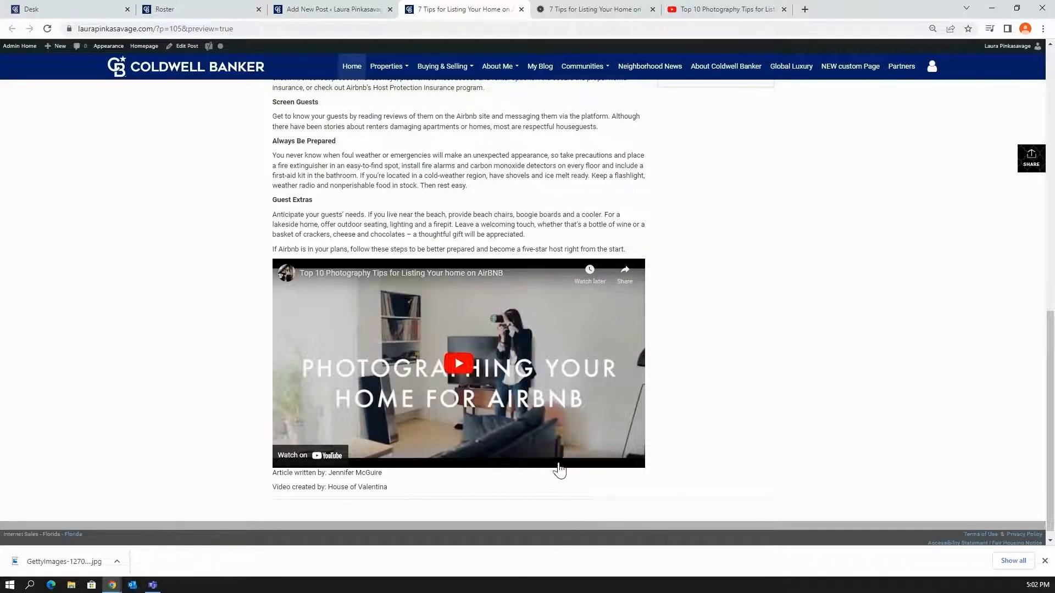
scroll(559, 473, up, 4)
click(521, 10)
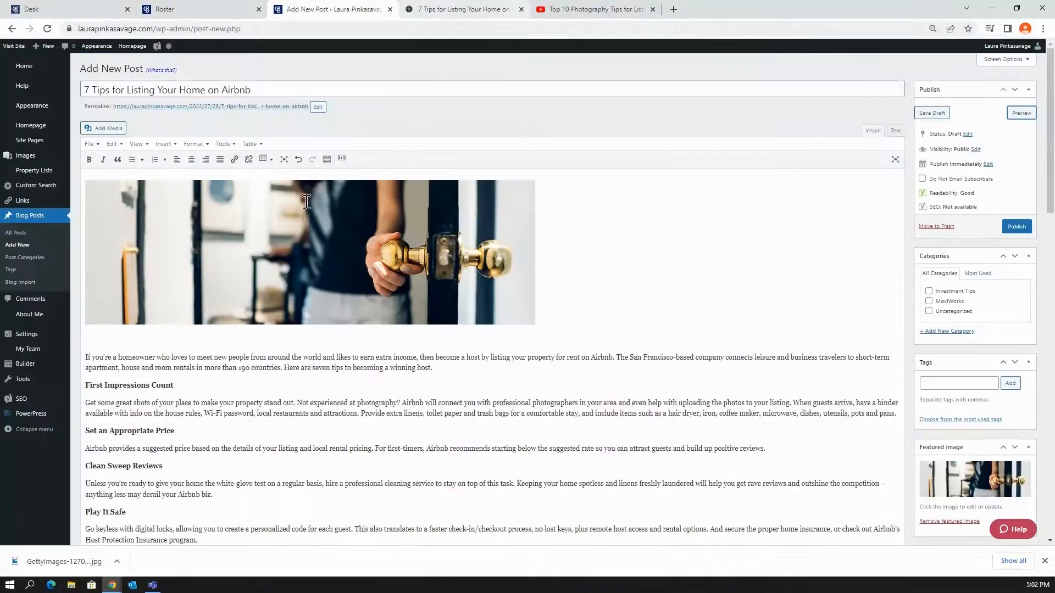
Step: Insert two blank lines between the embedded video and the article credit
scroll(215, 436, down, 15)
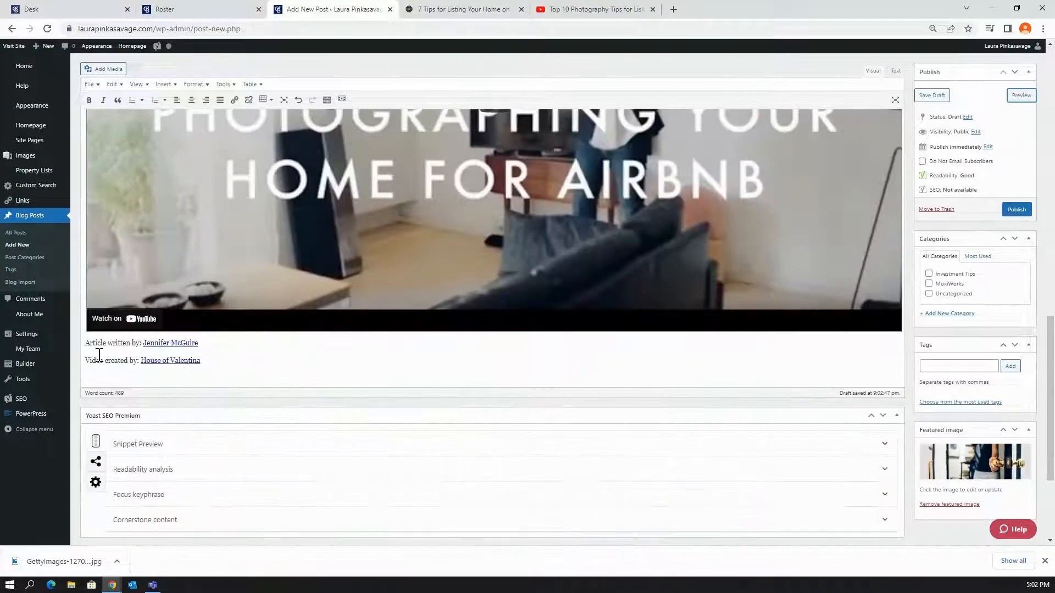
click(87, 343)
key(Return)
key(Return)
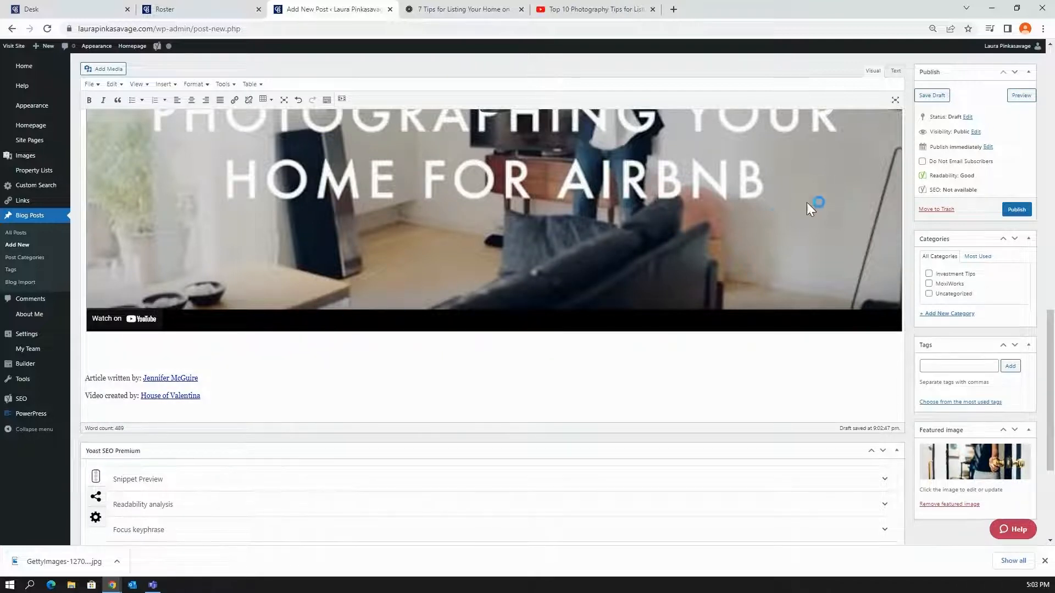
Step: Preview the post again to check the spacing between the video and the credits, and close the preview
click(1021, 95)
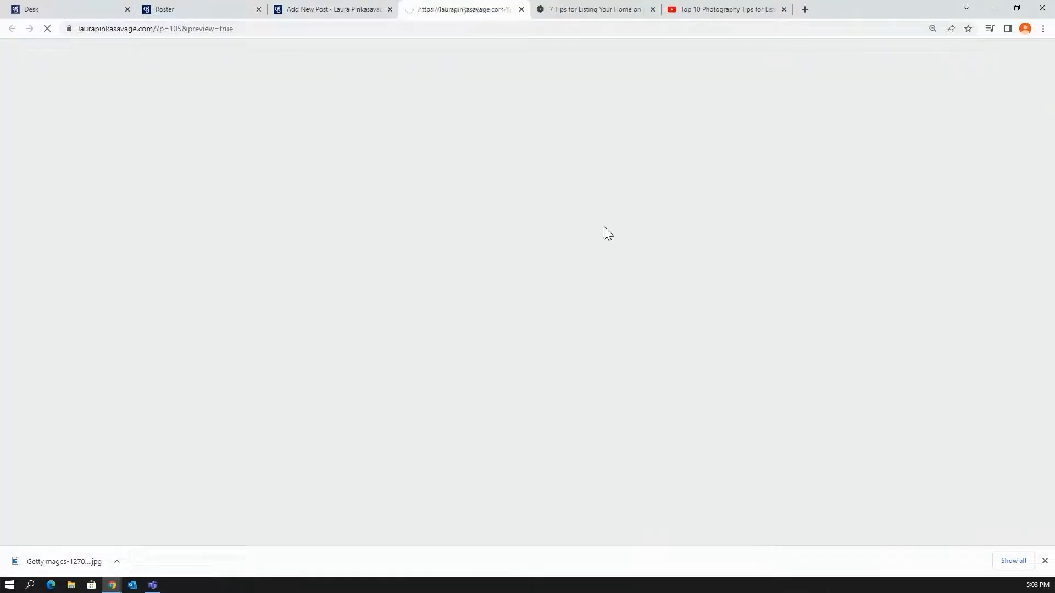
scroll(604, 228, down, 7)
scroll(607, 227, down, 4)
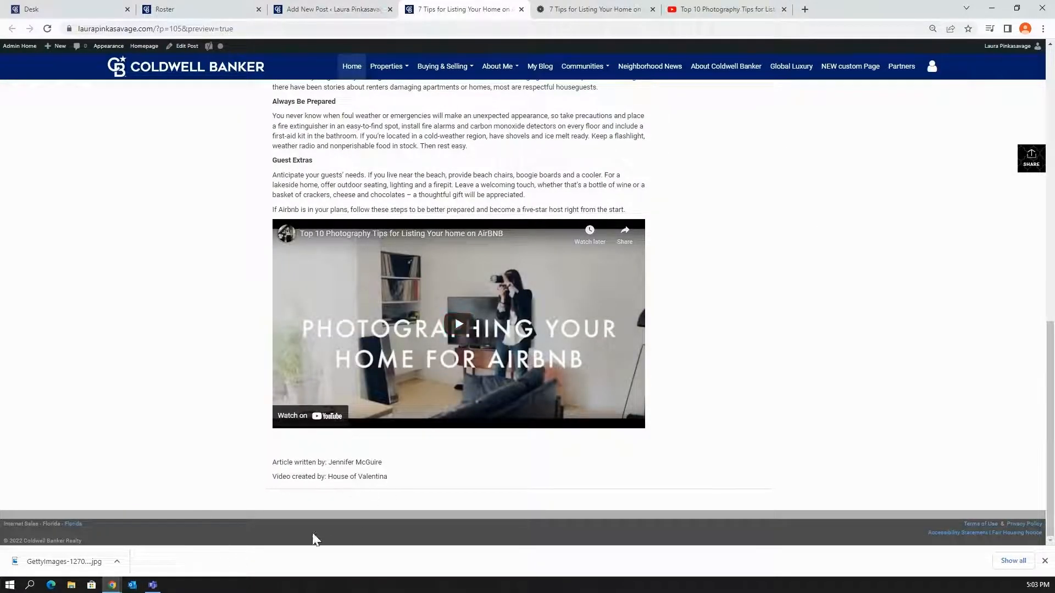
click(521, 9)
Step: Assign the post to the Investment Tips category and open the form for adding a new category
scroll(721, 250, up, 15)
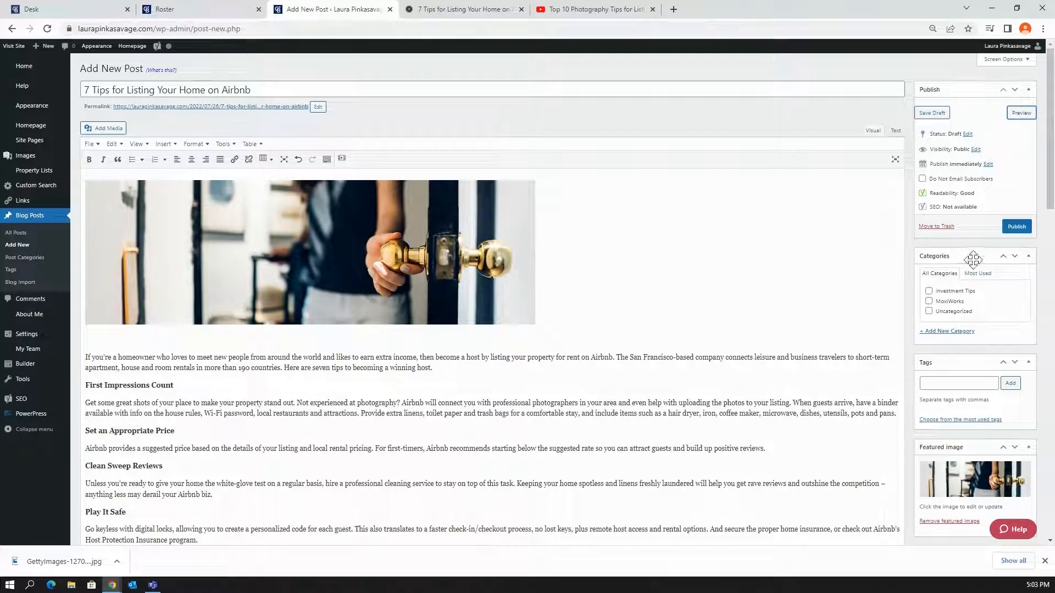
click(928, 292)
click(945, 336)
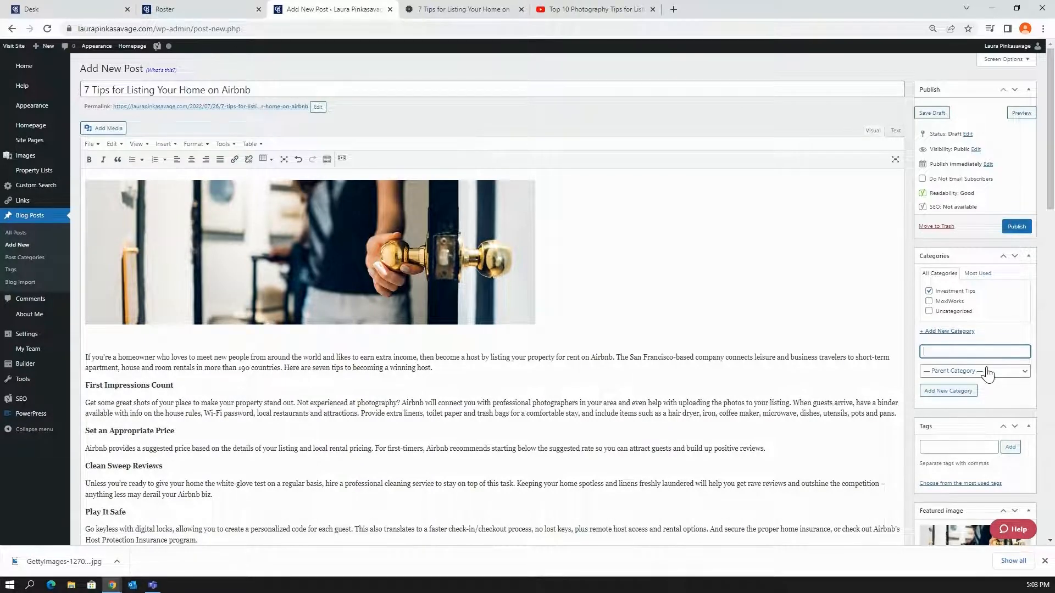
Step: Add the tags "investment tips", "airbnb" and "investors" to the post
scroll(988, 374, down, 1)
click(960, 374)
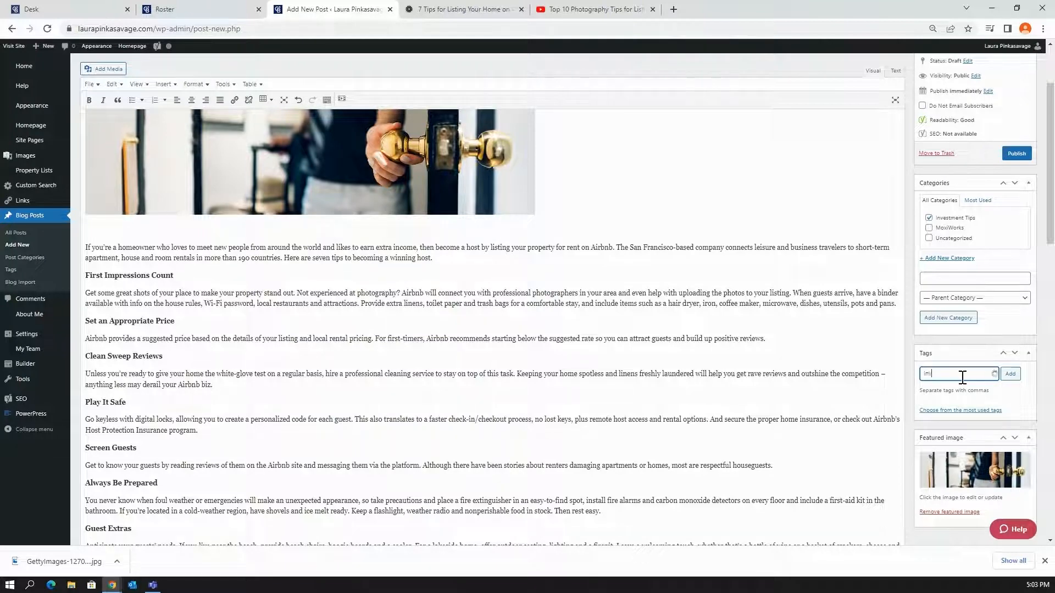
text(estment tip)
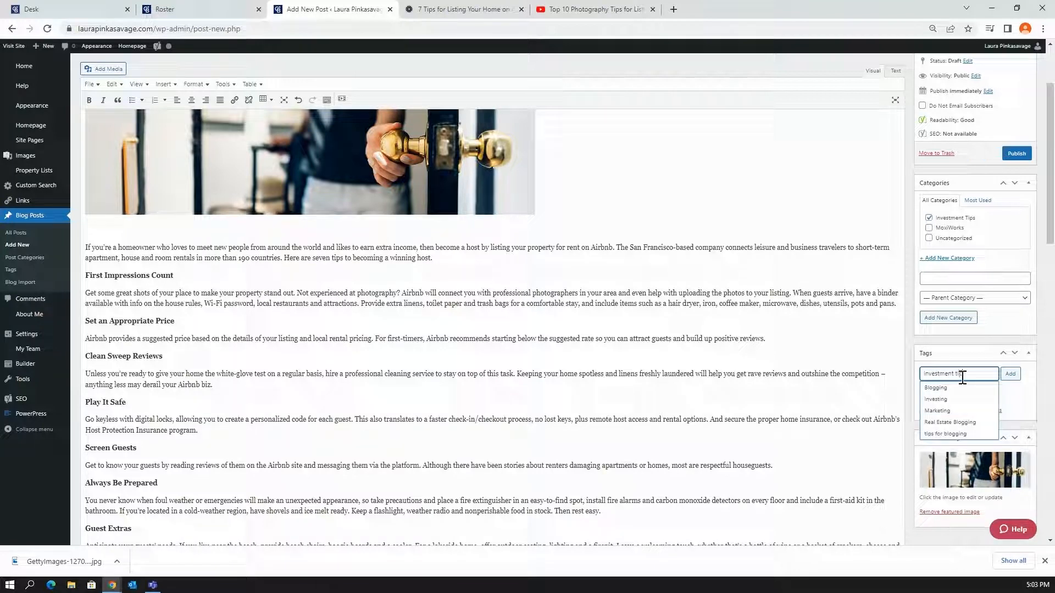
text(s, airbnb)
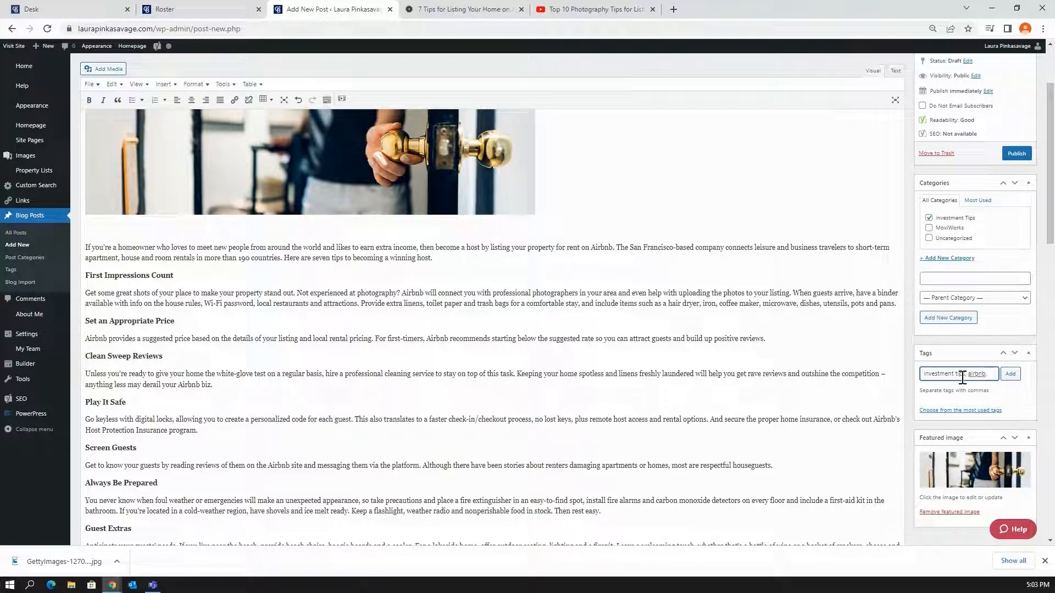
text(, investors)
click(1009, 372)
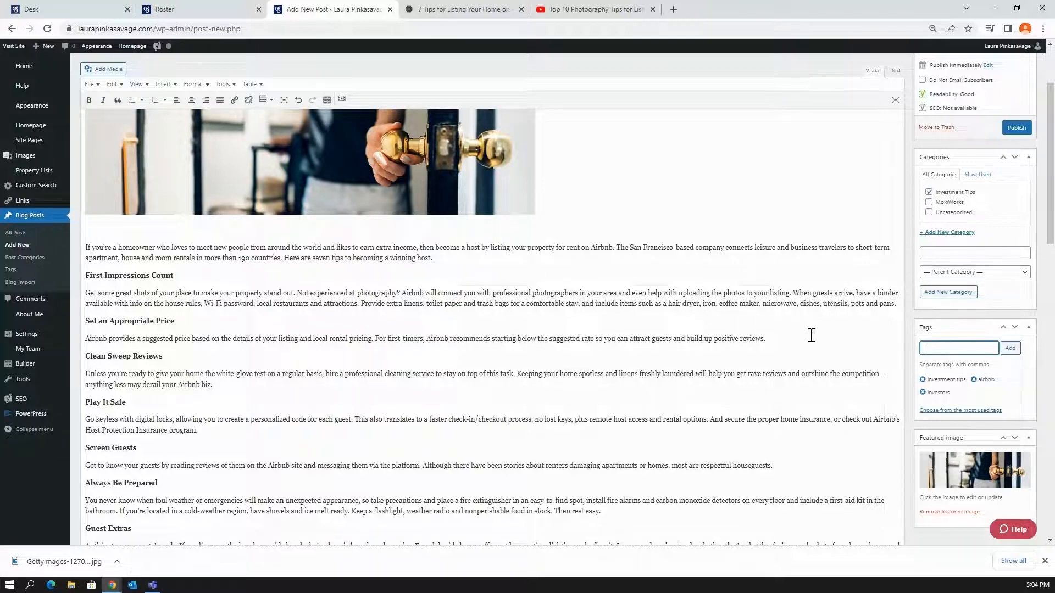
Step: Review the whole draft down to the article and video credits, and publish the post
scroll(811, 335, down, 15)
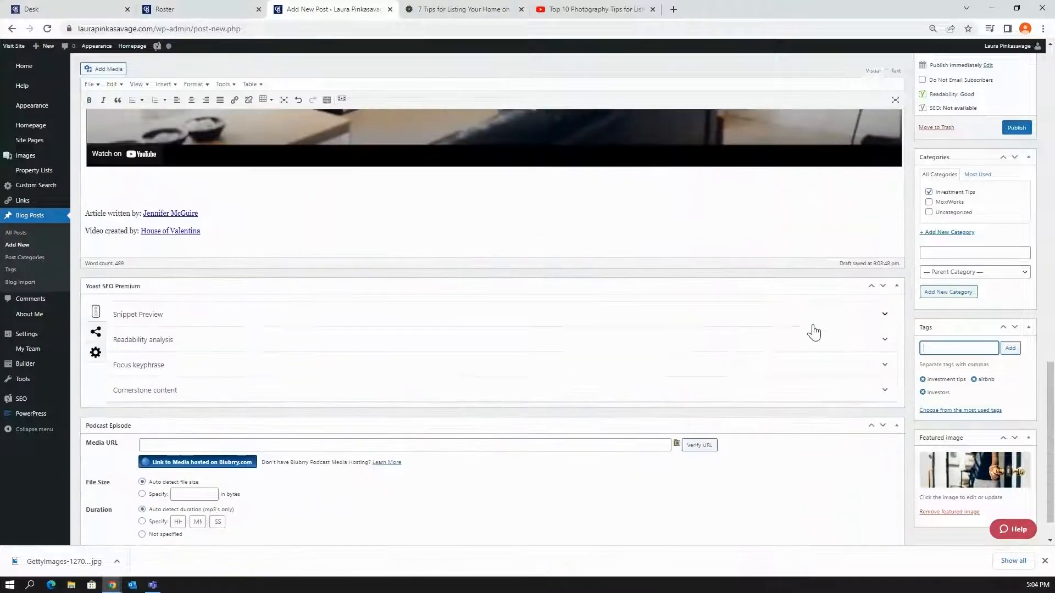
scroll(814, 329, down, 1)
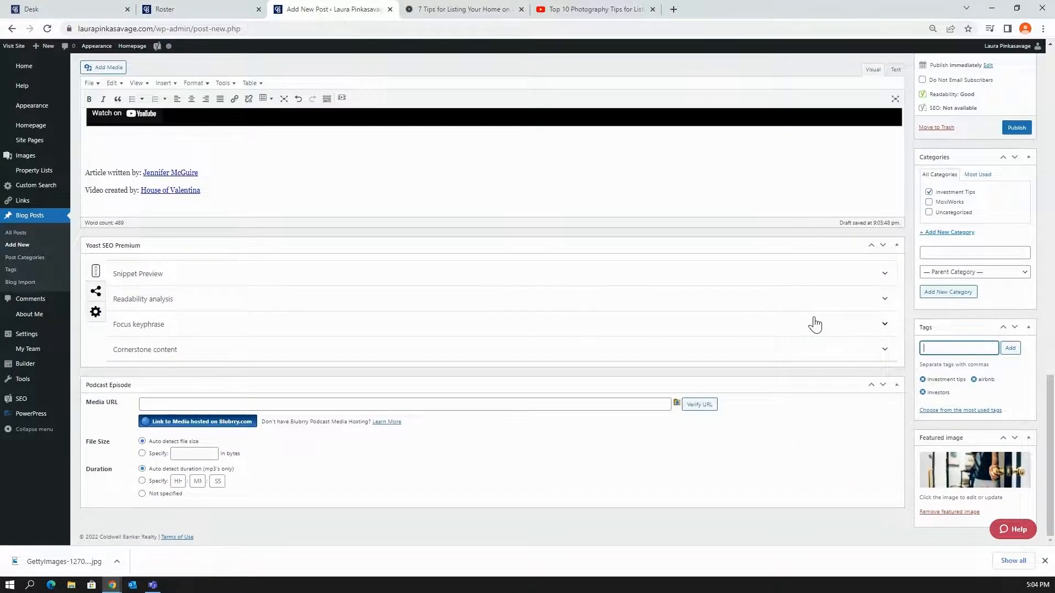
scroll(815, 324, up, 15)
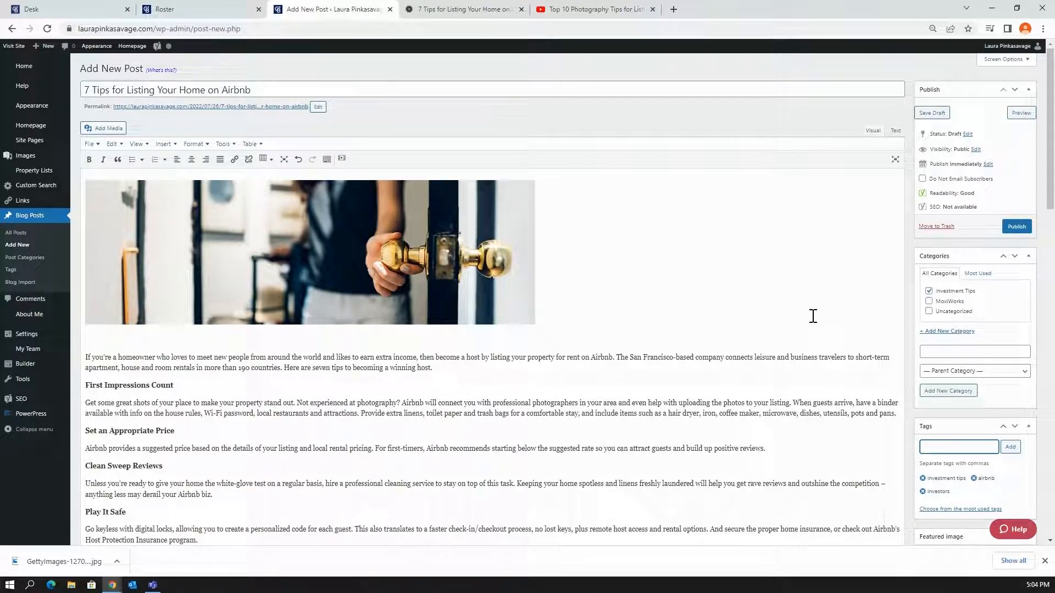
click(1017, 226)
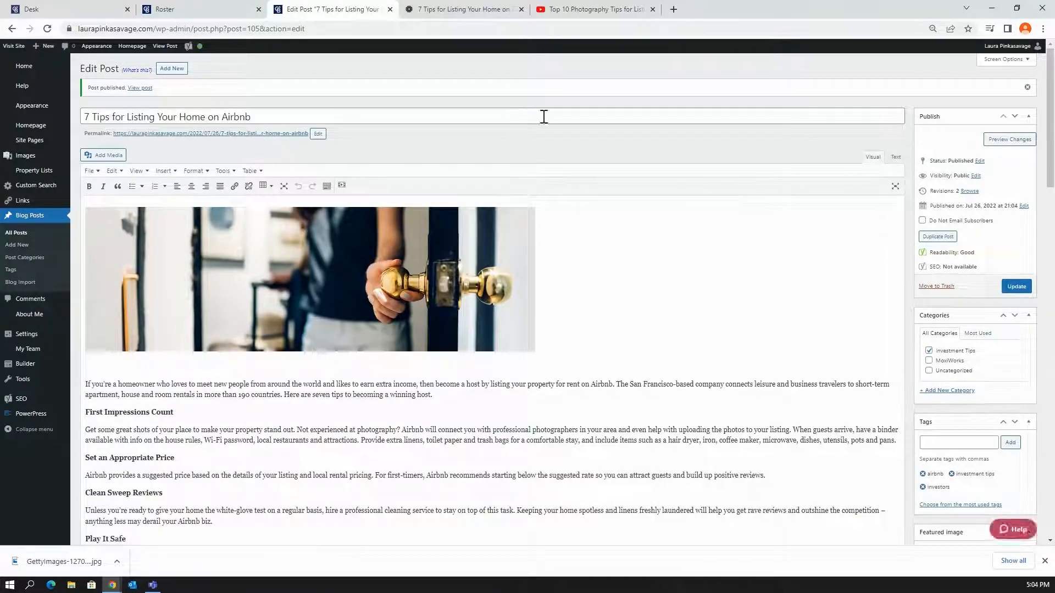
Step: Visit the live website, open "7 Tips for Listing Your Home on Airbnb" from the blog page and look through the published post
click(15, 46)
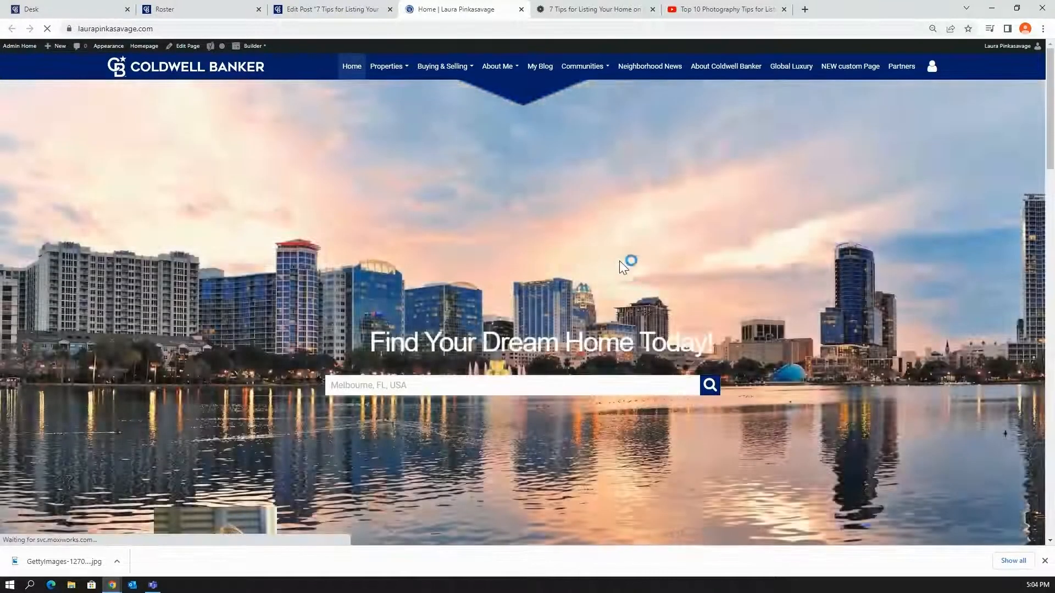
click(545, 72)
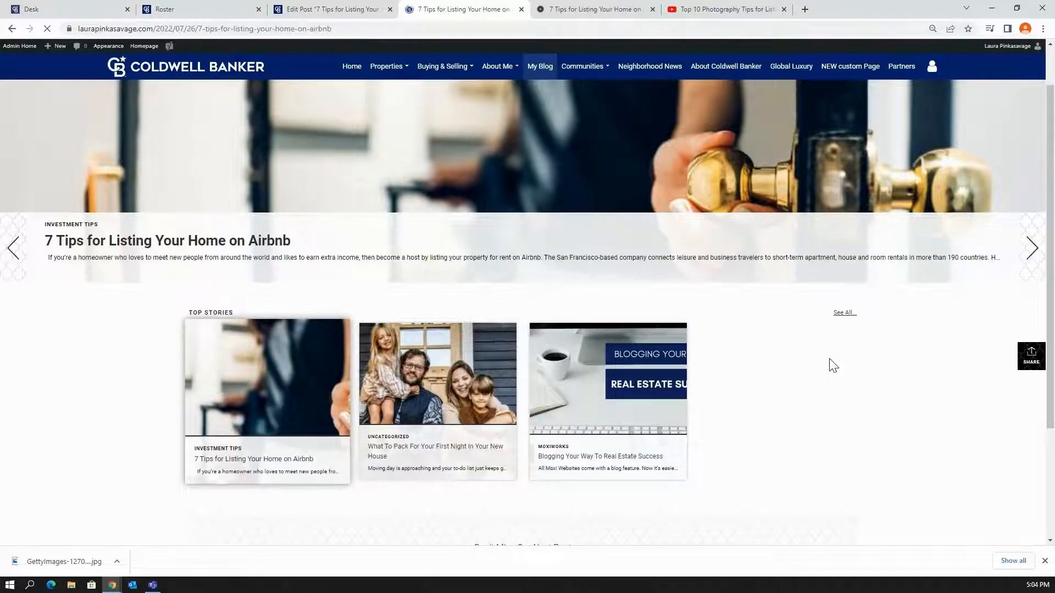
scroll(828, 364, down, 5)
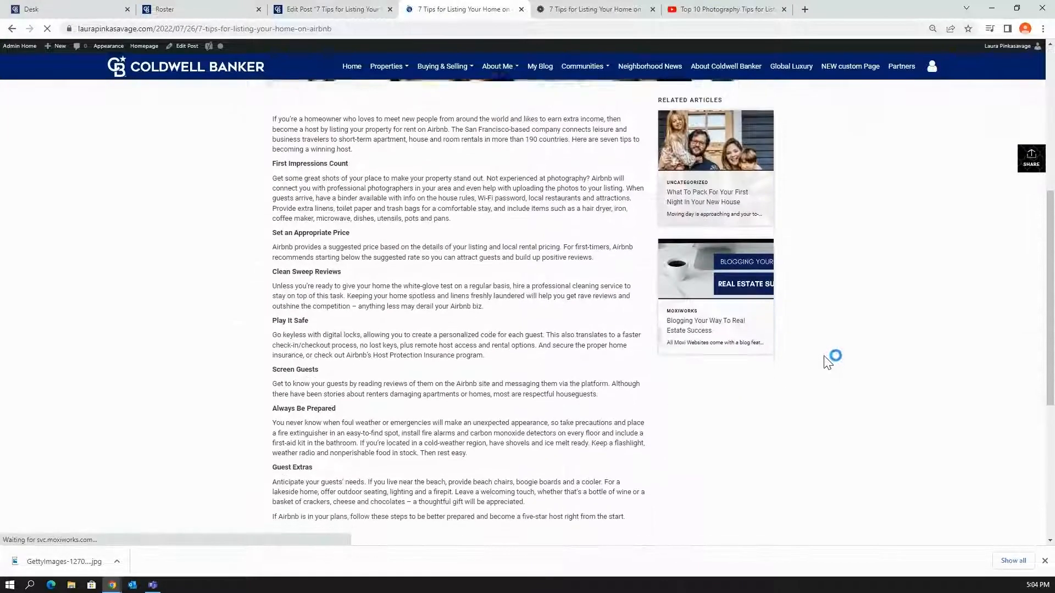
scroll(829, 363, down, 3)
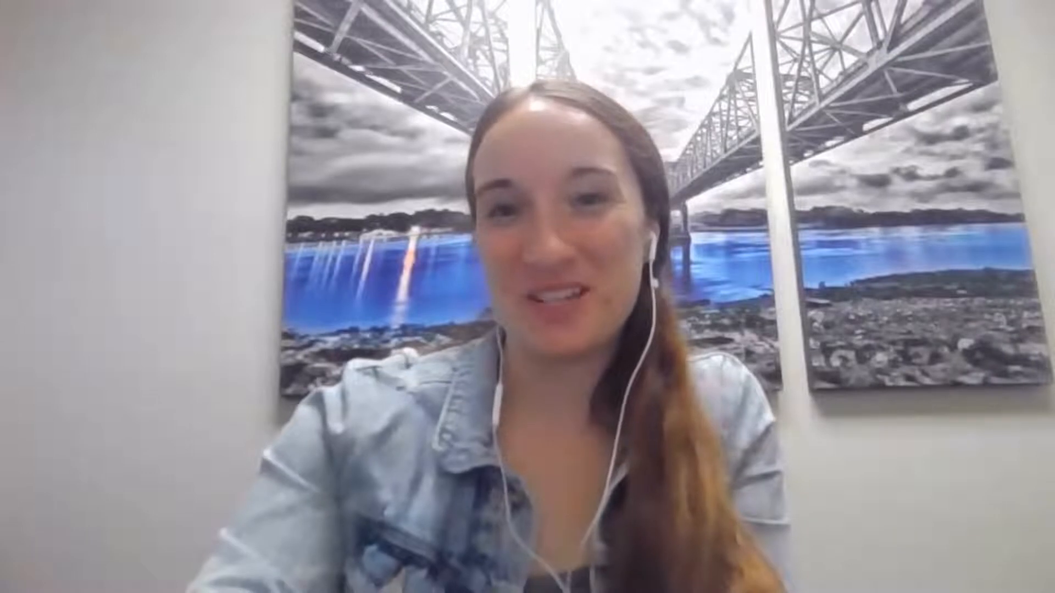